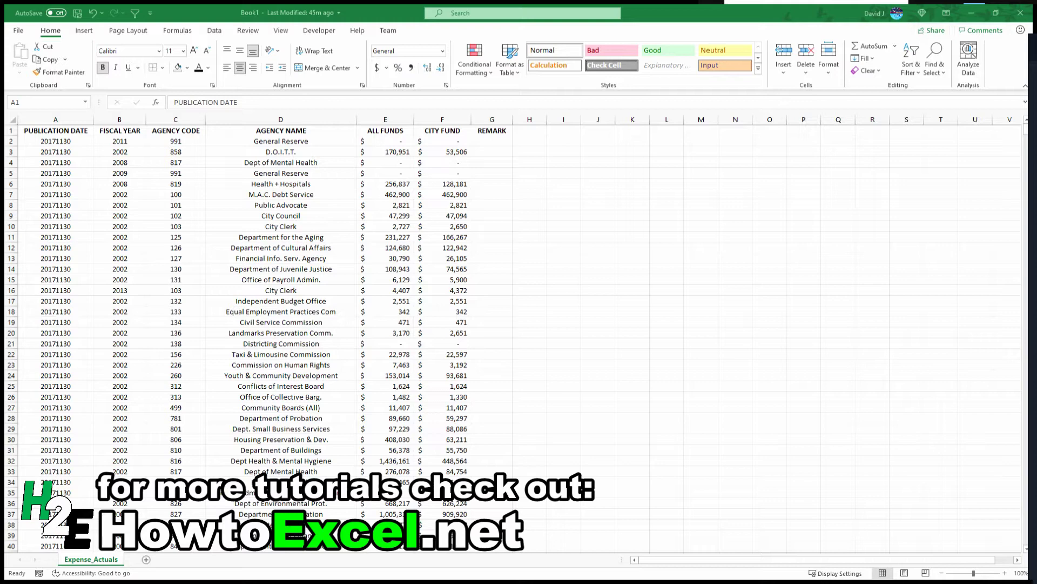
Step: Convert the Expense_Actuals data to Table16, with headers, and open it in Power Query Editor
click(205, 9)
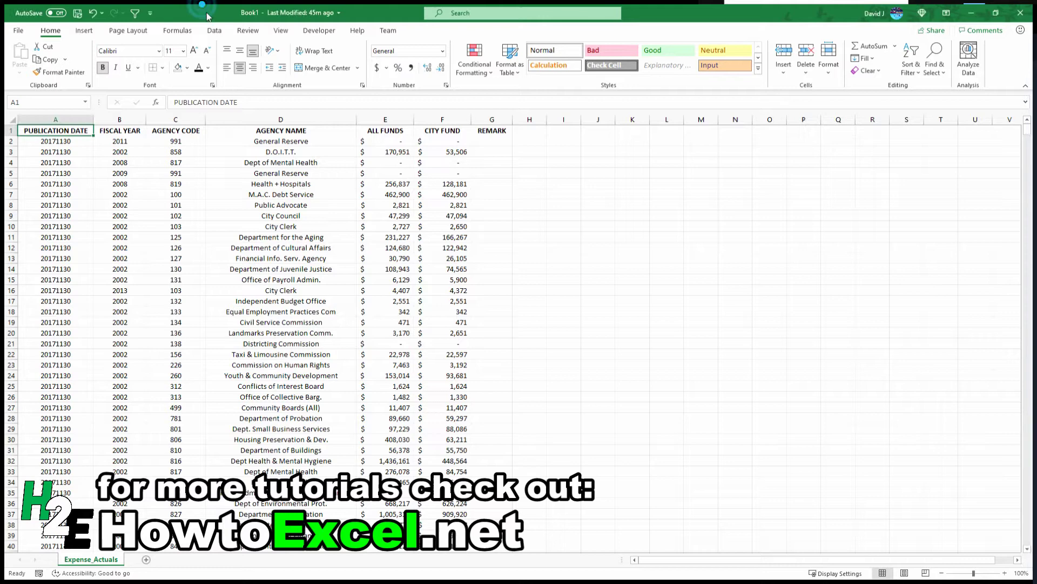
click(215, 31)
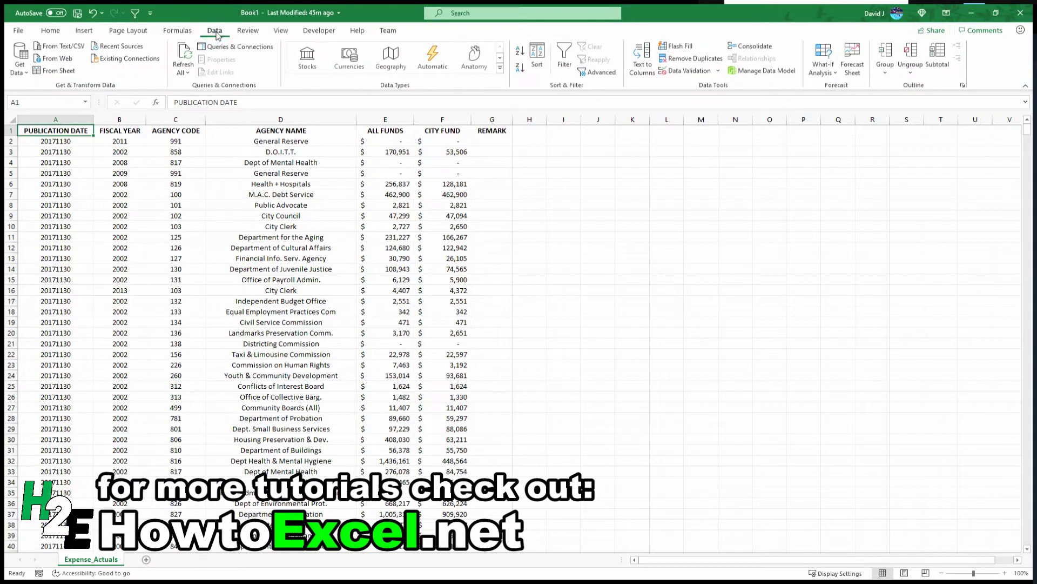
click(59, 70)
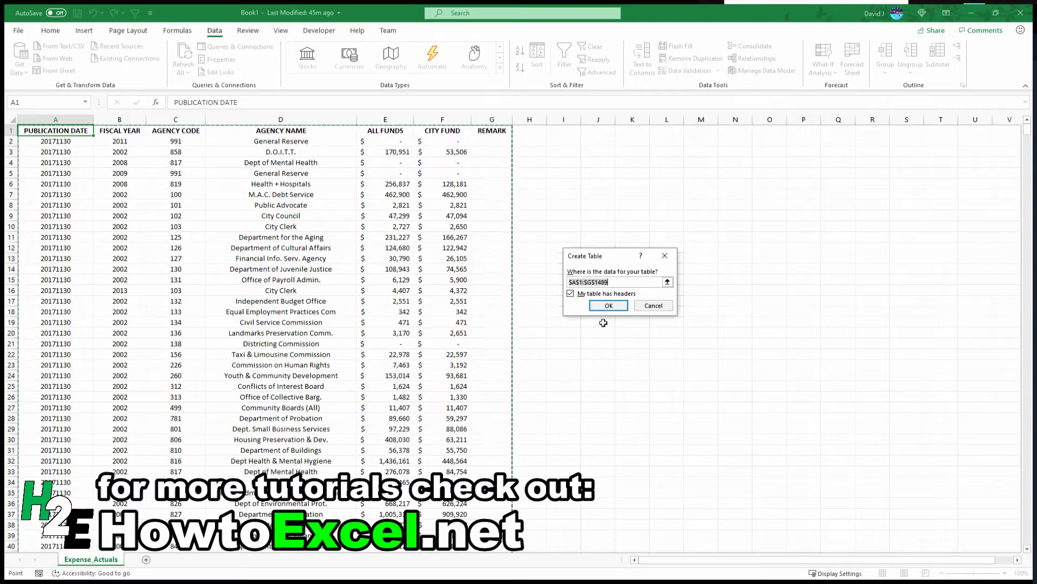
click(598, 307)
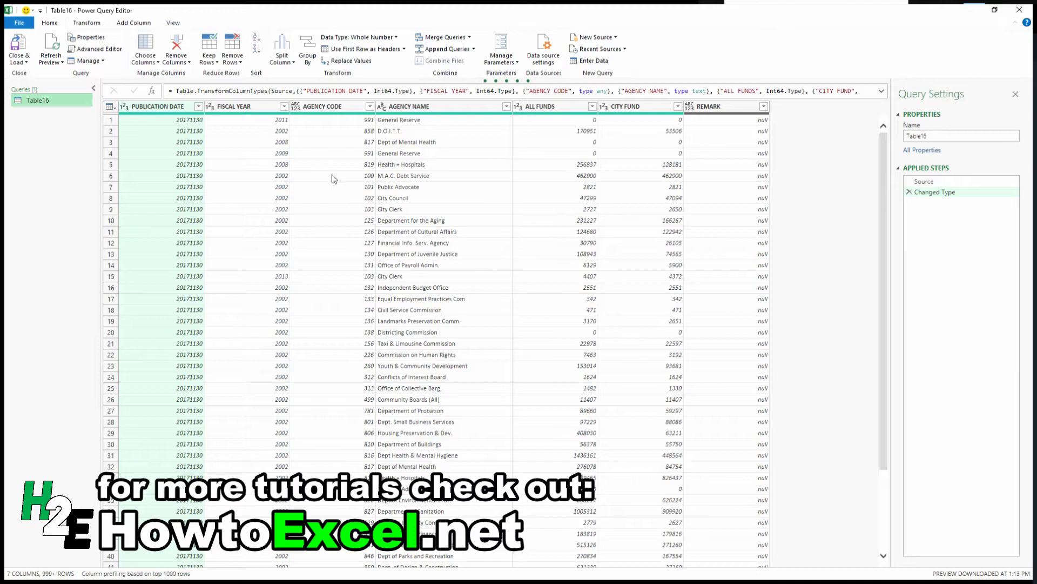
Step: Rename PUBLICATION DATE to DATE, then Close & Load 1,488 rows to a new Table16 sheet
double_click(171, 106)
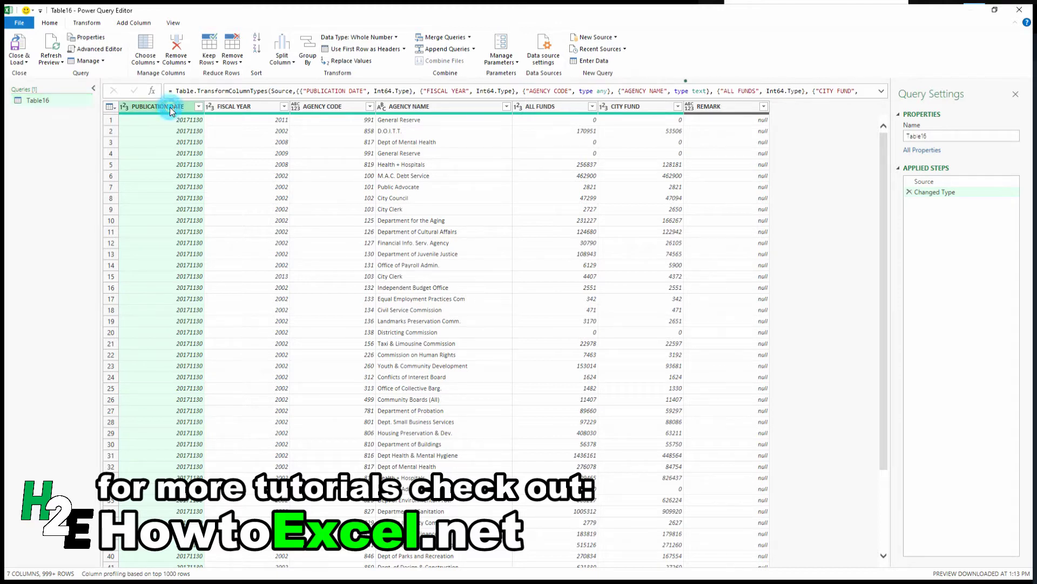
text(DATE)
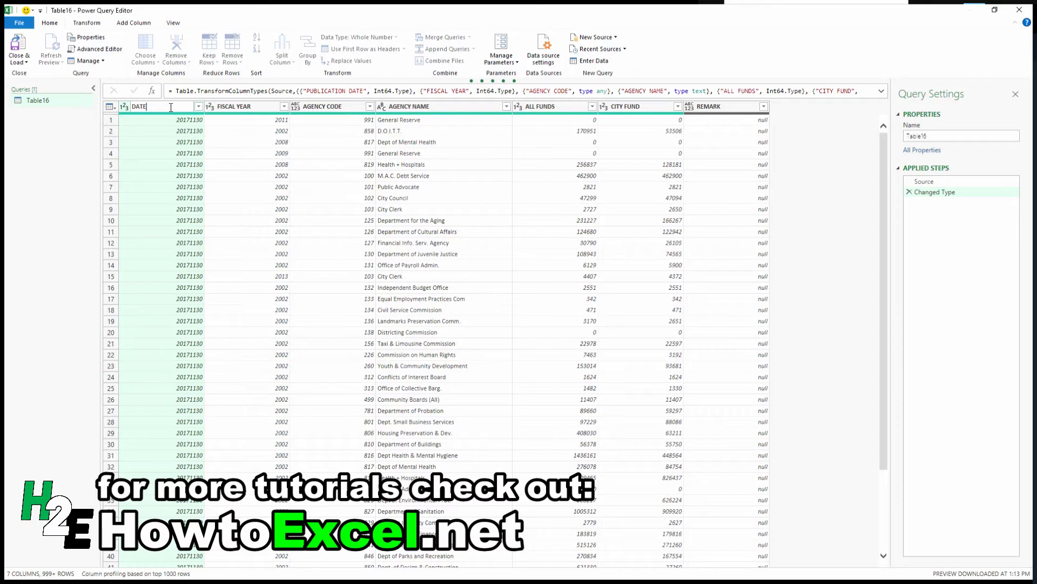
key(Return)
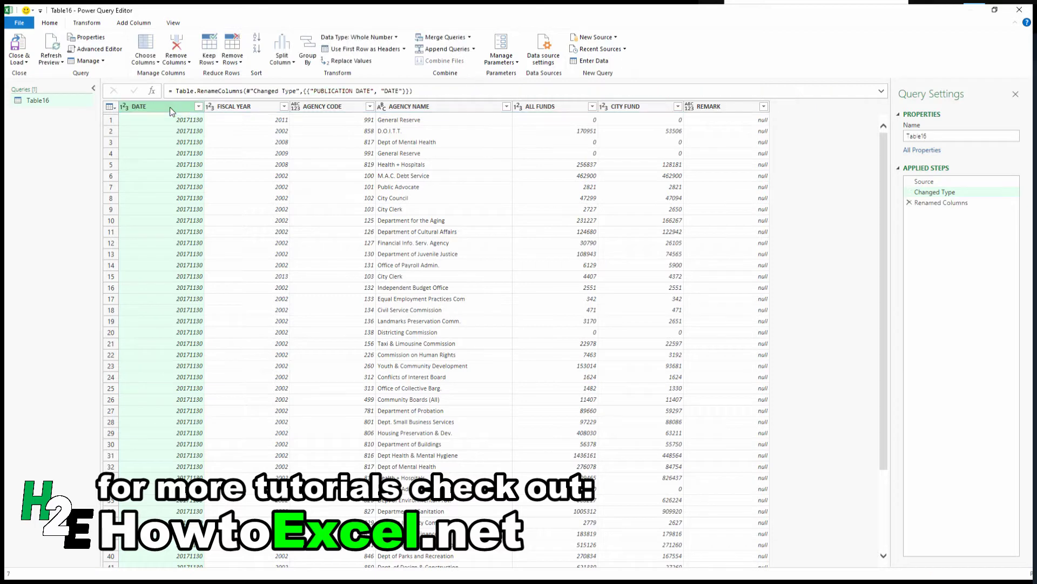
click(19, 48)
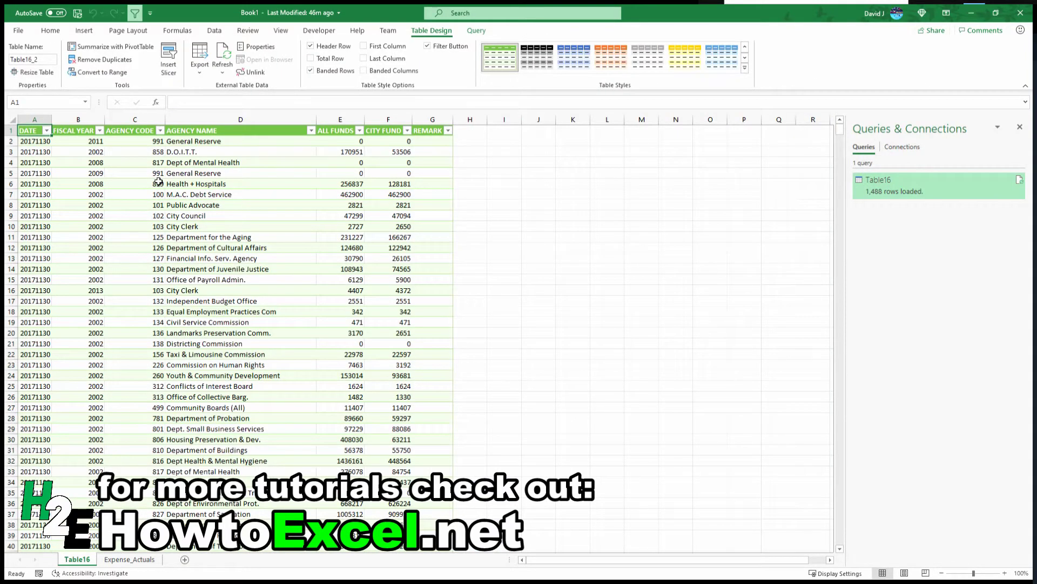
Step: Change the Expense_Actuals A1 header from PUBLICATION DATE to DATE
click(145, 557)
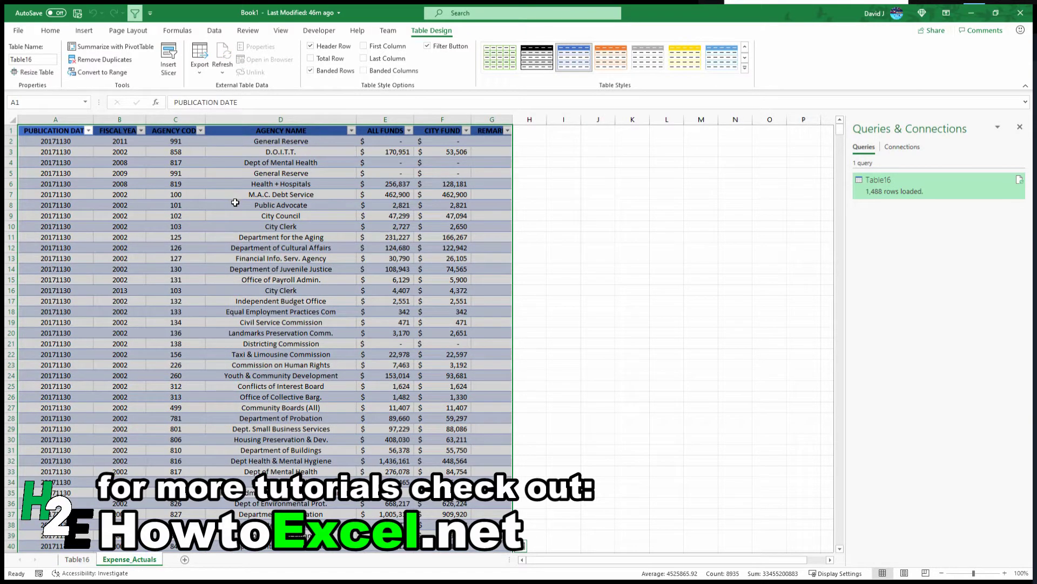
click(60, 132)
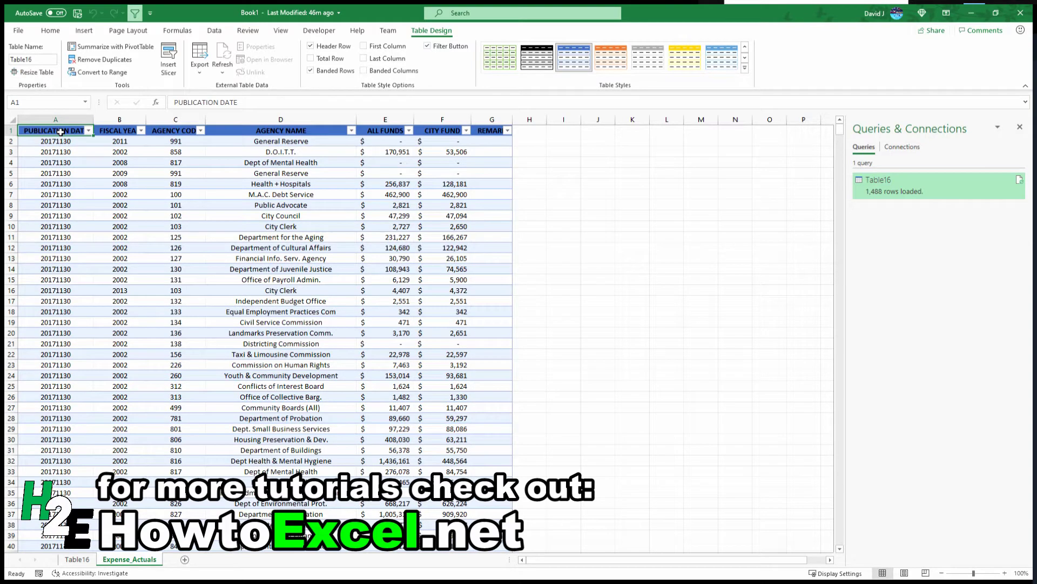
text(DATE)
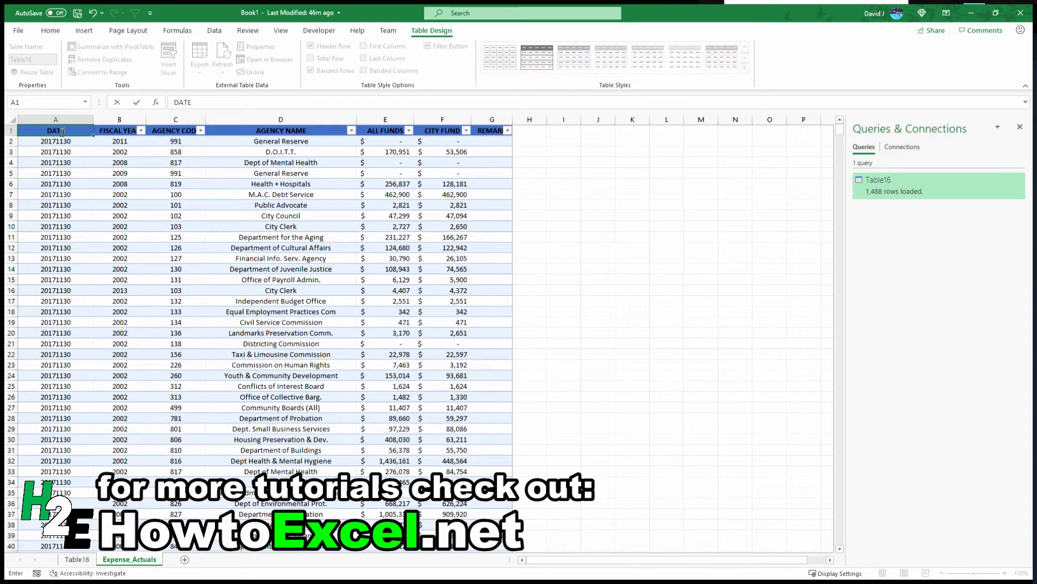
key(Return)
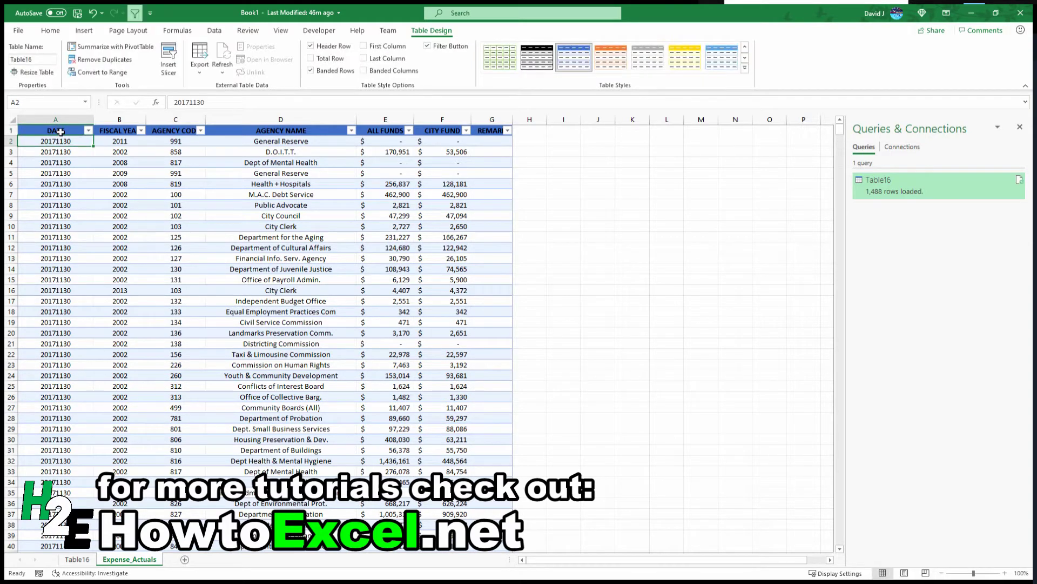
Step: Run Refresh All and dismiss the 'PUBLICATION DATE' not found error
click(215, 31)
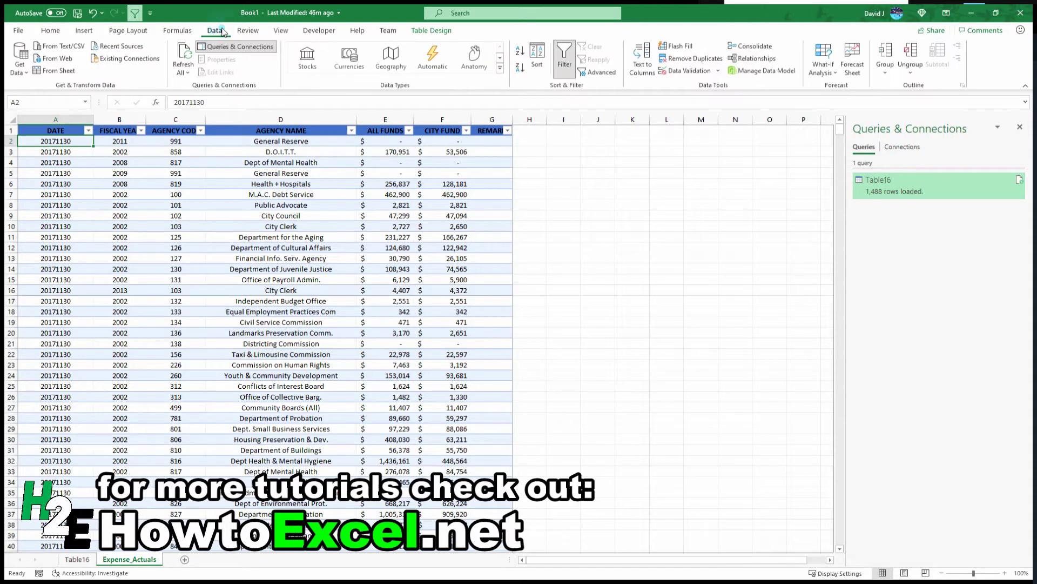
click(184, 55)
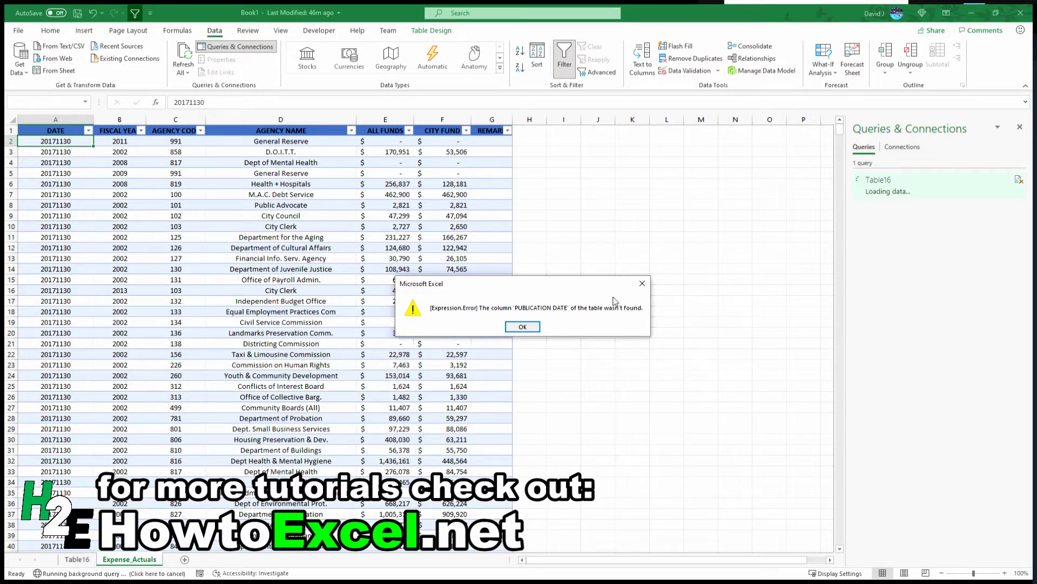
click(642, 283)
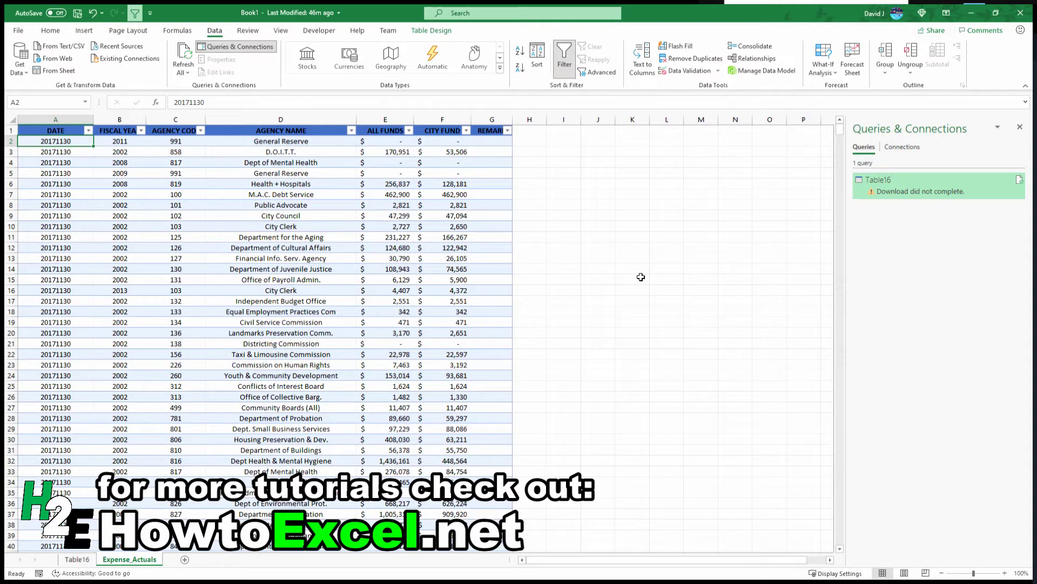
Step: Open the Table16 query's context menu in Queries & Connections to edit it
right_click(920, 191)
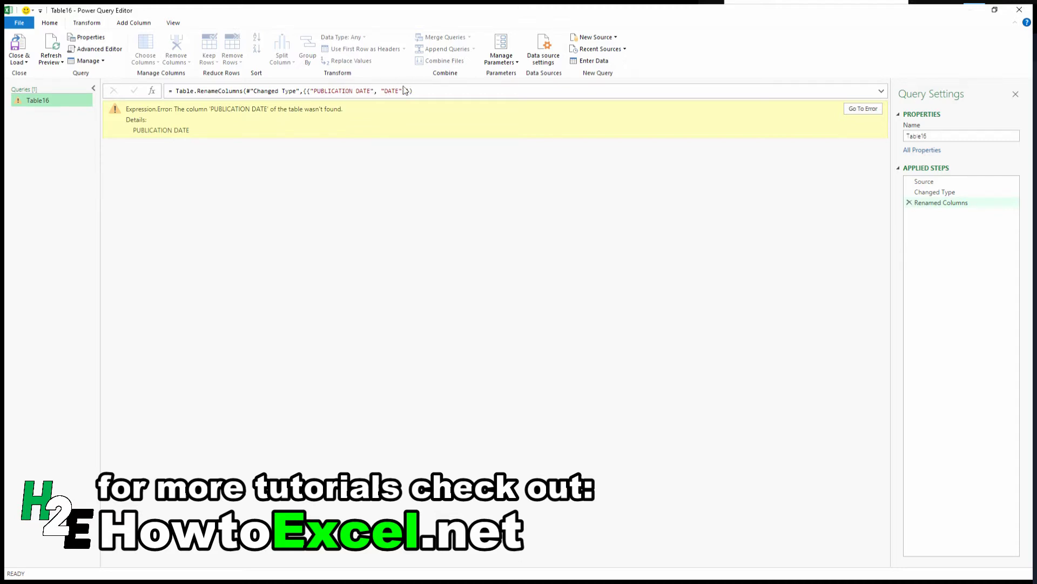
Step: Delete Renamed Columns, change PUBLICATION DATE to DATE in Changed Type, then delete Changed Type
click(909, 203)
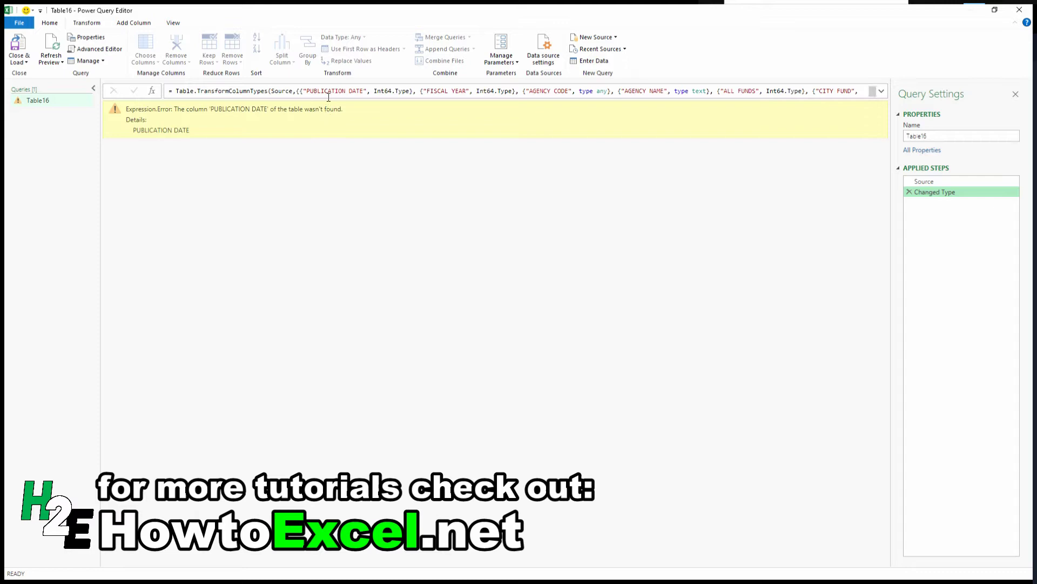
click(348, 91)
key(BackSpace)
key(BackSpace)
key(BackSpace)
key(BackSpace)
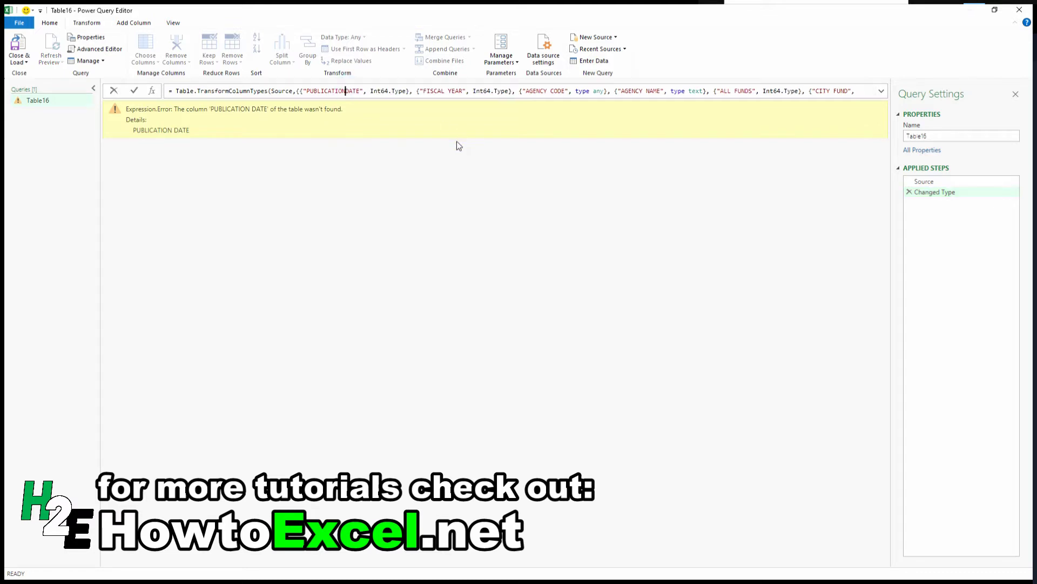
key(BackSpace)
key(BackSpace)
key(BackSpace)
key(BackSpace)
key(BackSpace)
key(BackSpace)
key(BackSpace)
key(BackSpace)
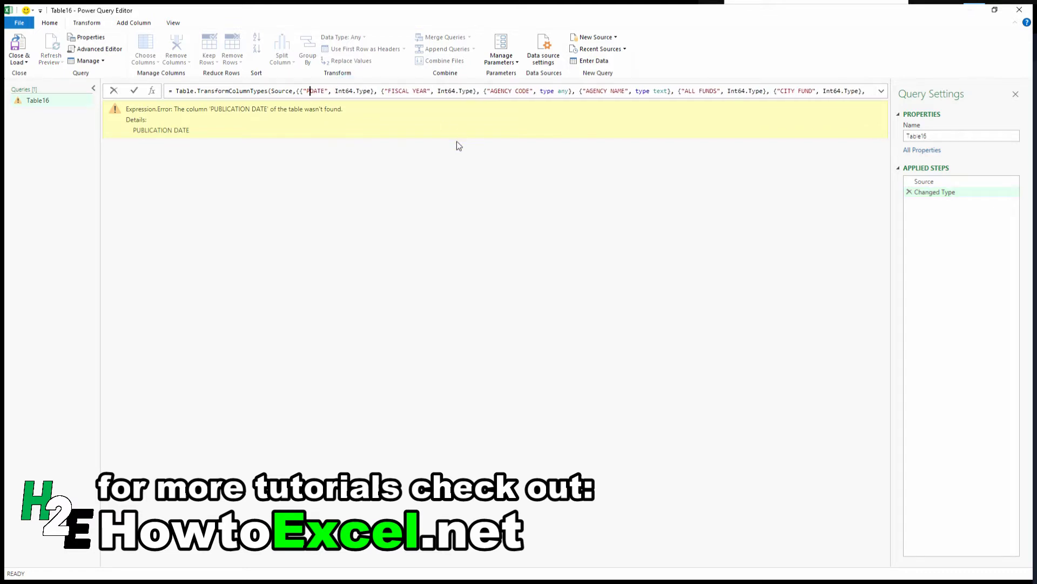
key(Return)
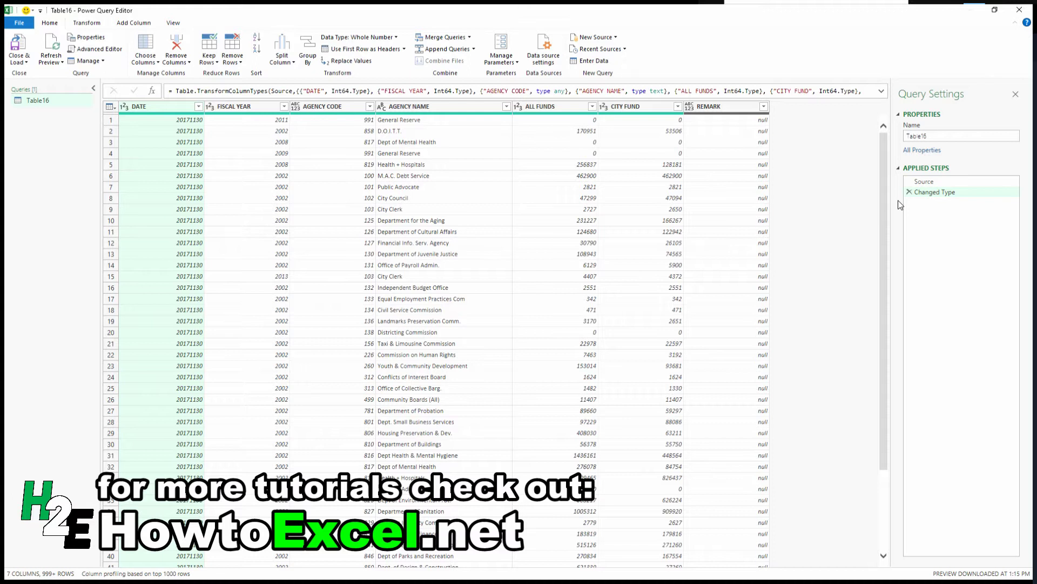
click(910, 191)
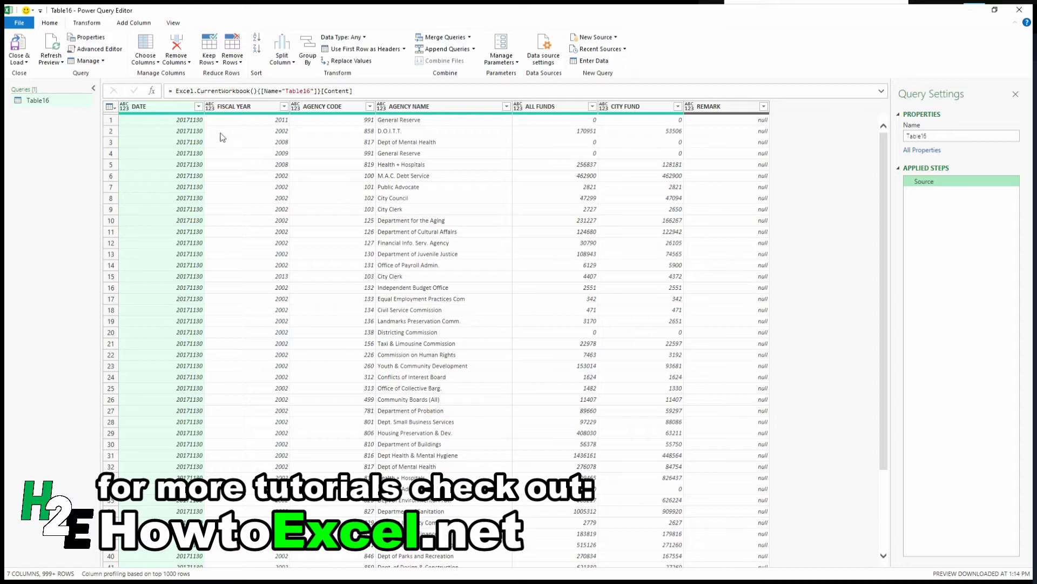
Step: Demote the headers, promote them back, then demote again, leaving columns Column1–Column7
click(88, 24)
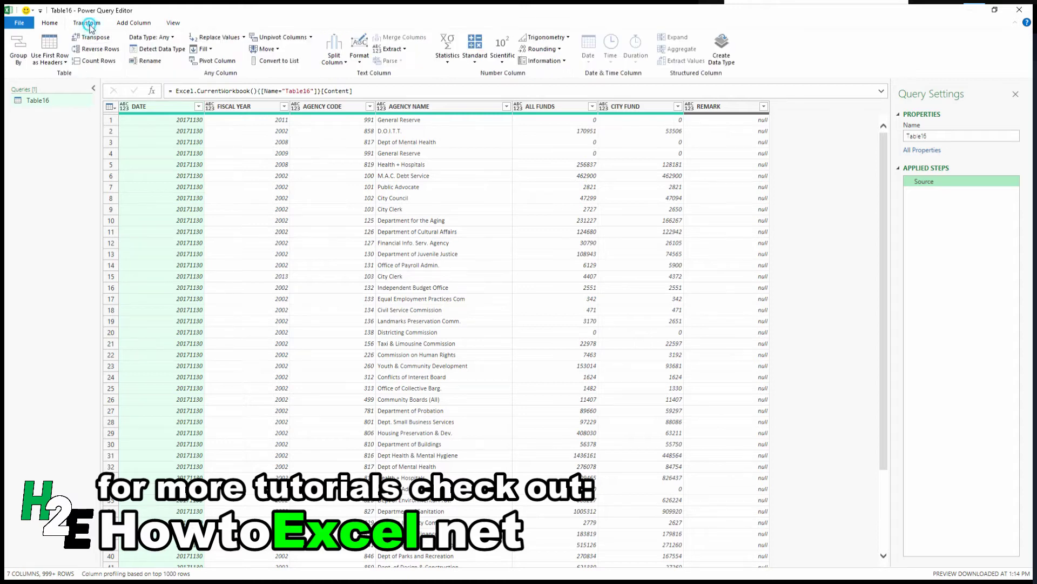
click(55, 63)
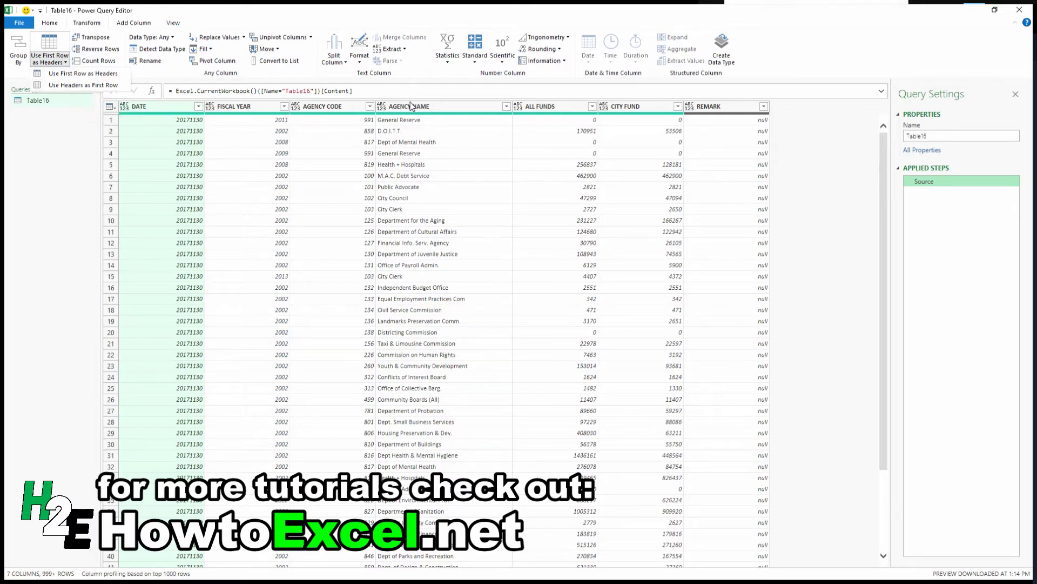
click(83, 86)
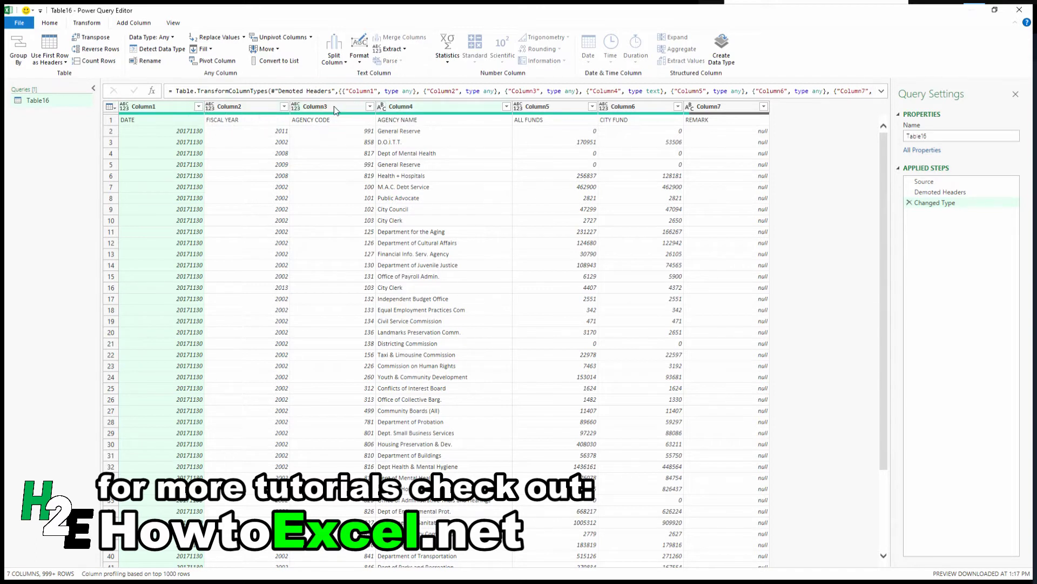
click(54, 61)
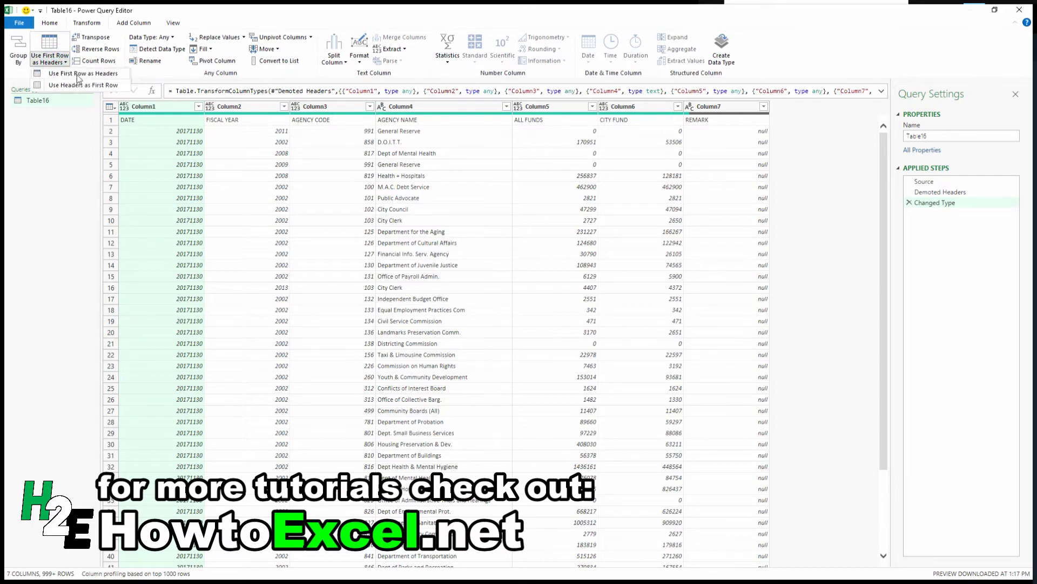
click(77, 75)
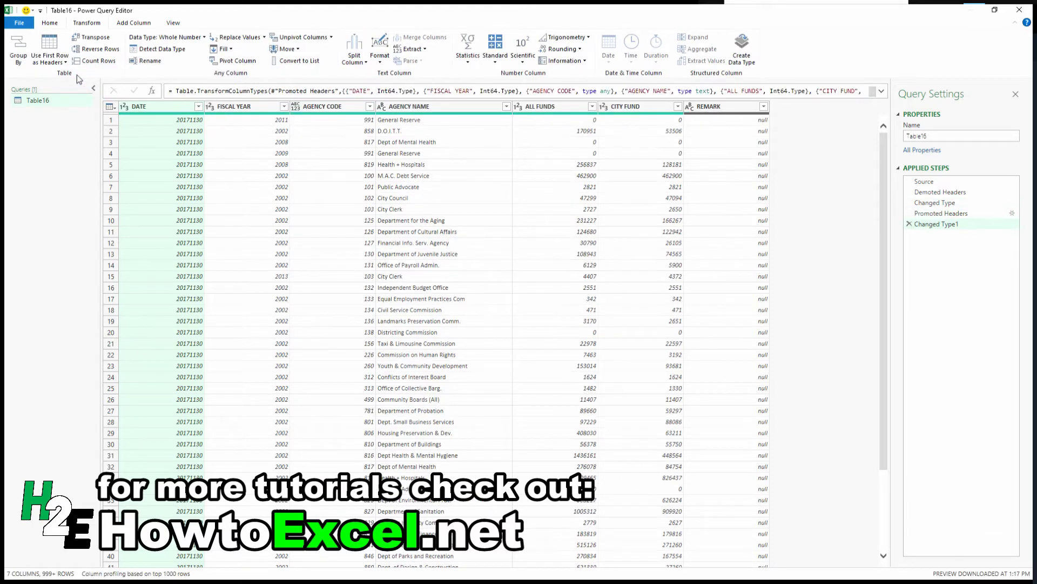
click(47, 64)
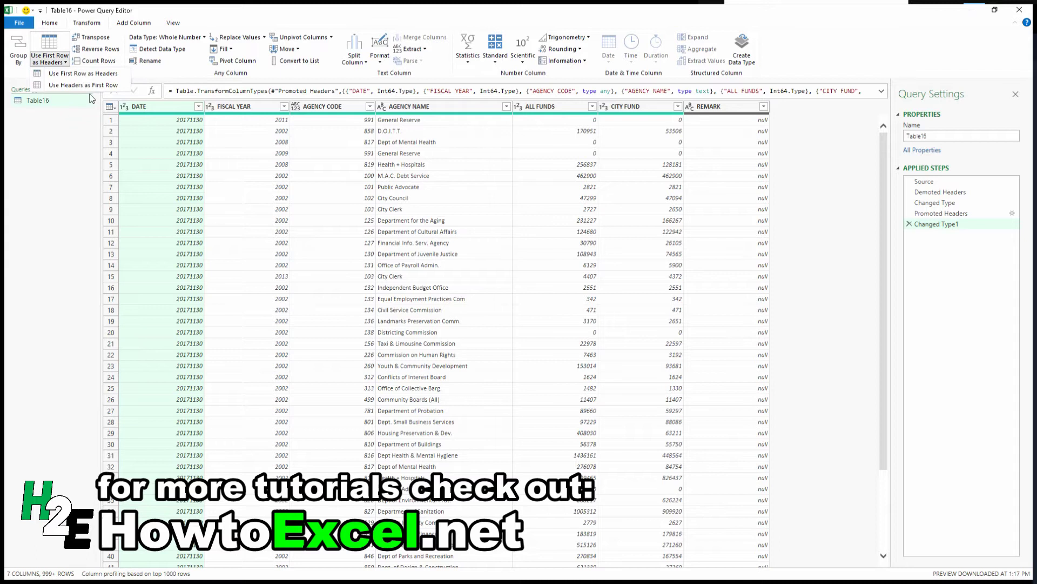
click(83, 86)
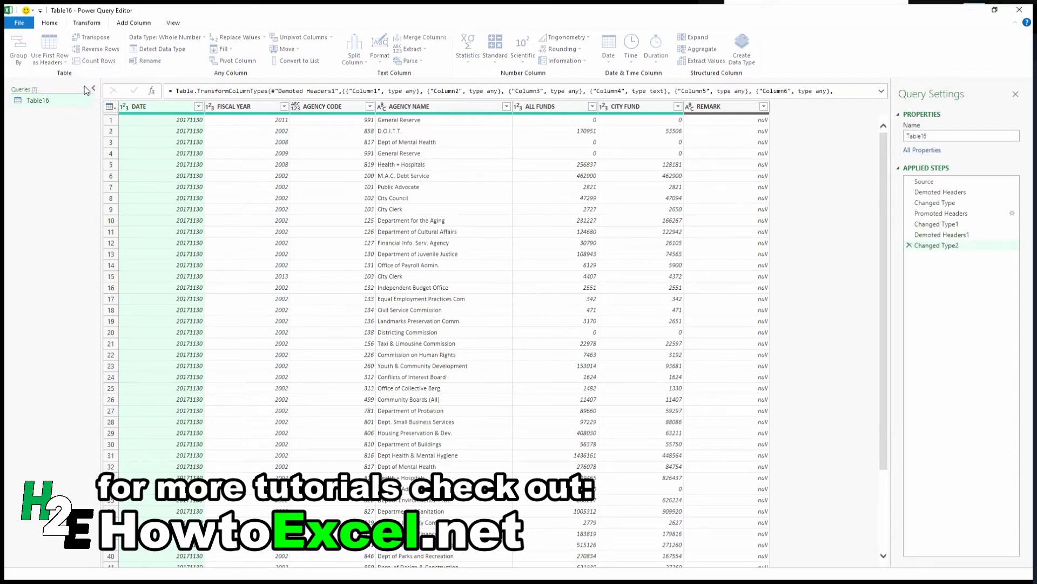
Step: Rename the Column1, Column2 and Column3 headers to DATE, FISCAL YEAR and AGENCY CODE
double_click(143, 107)
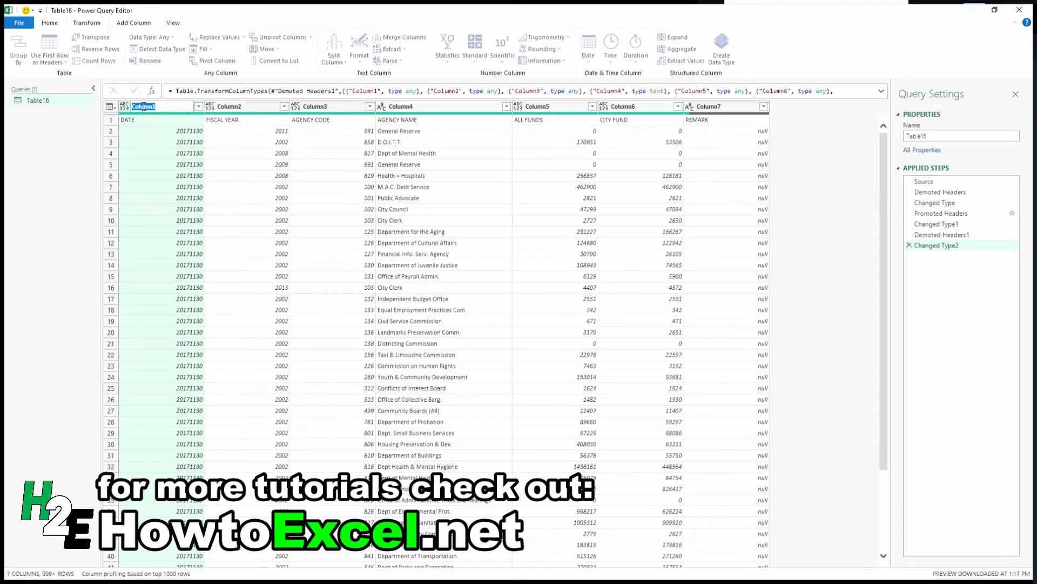
text(DATE)
key(Return)
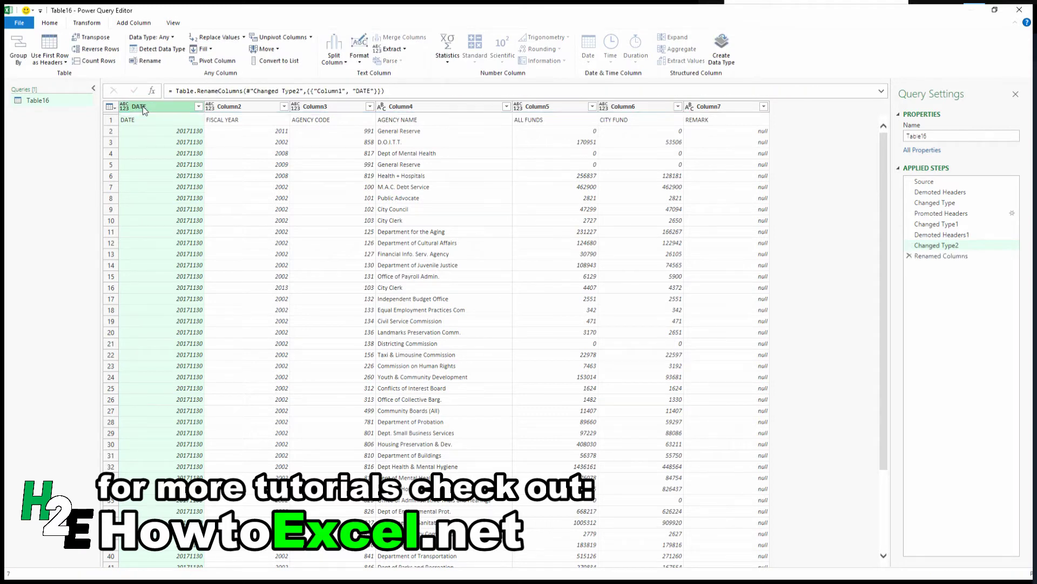
click(239, 108)
double_click(239, 108)
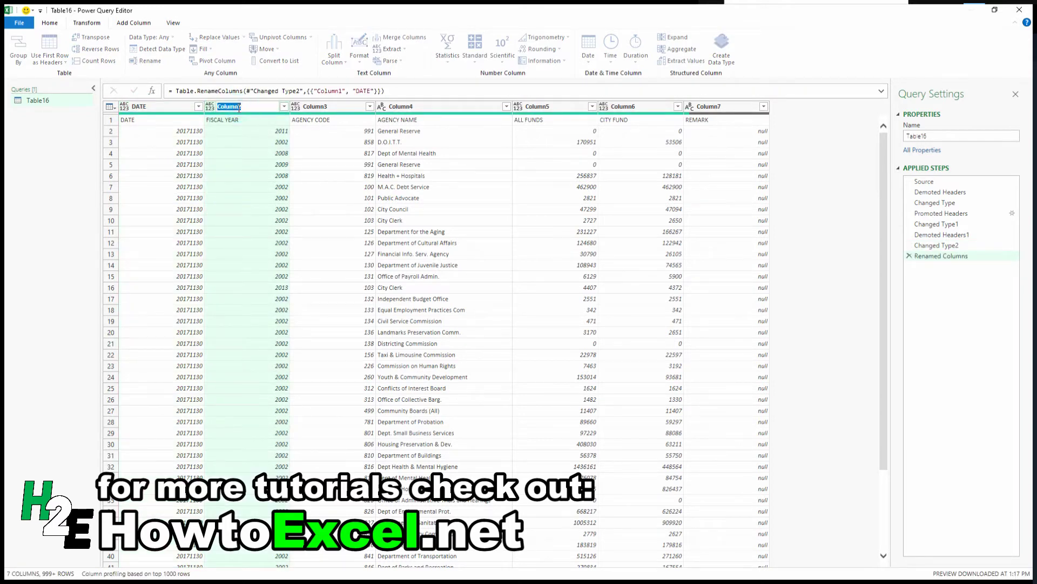
text(FISCAL YEAR)
key(Return)
double_click(325, 105)
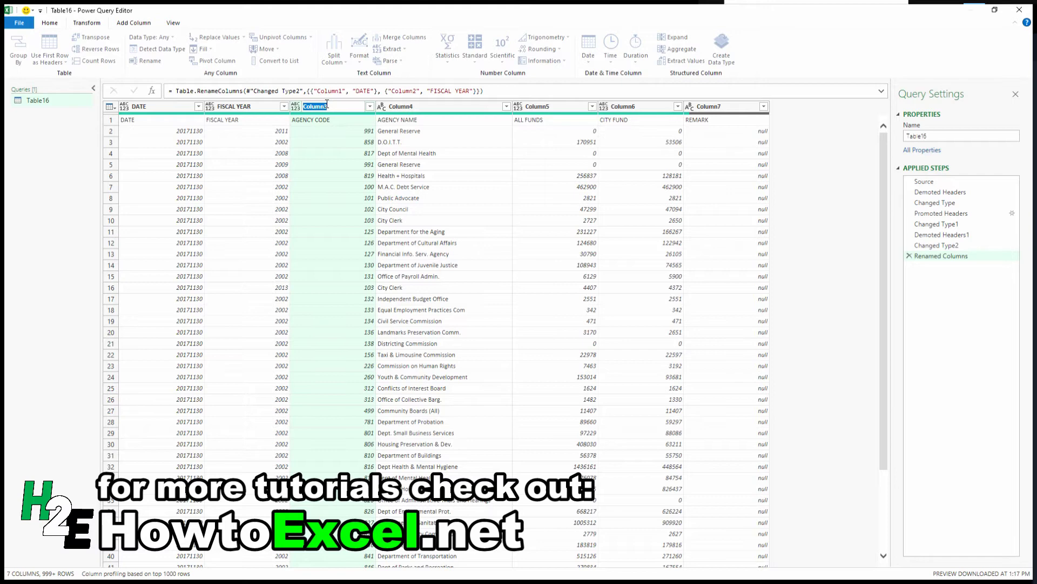
text(AGENCY CODE)
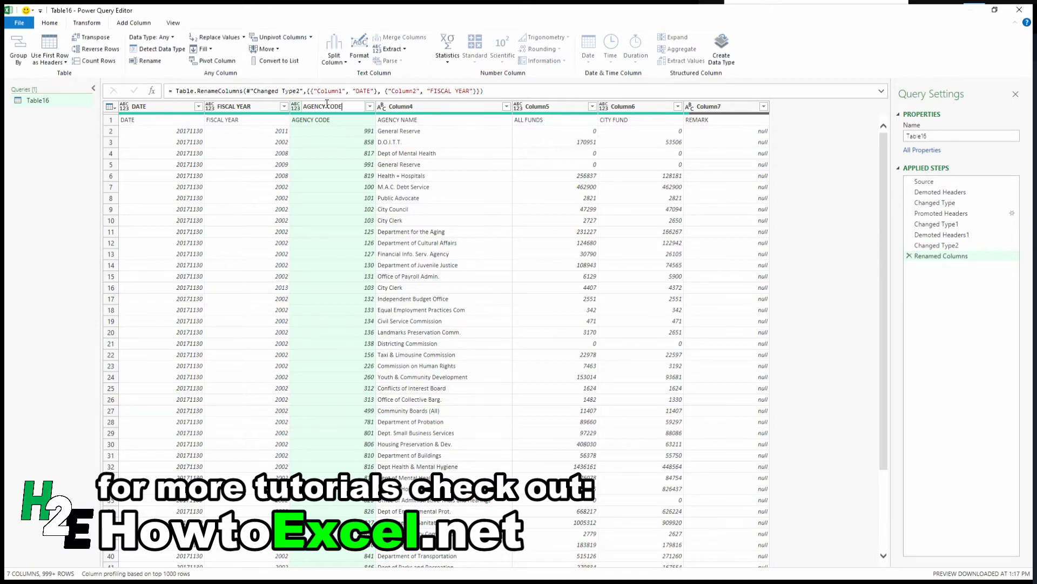
key(Return)
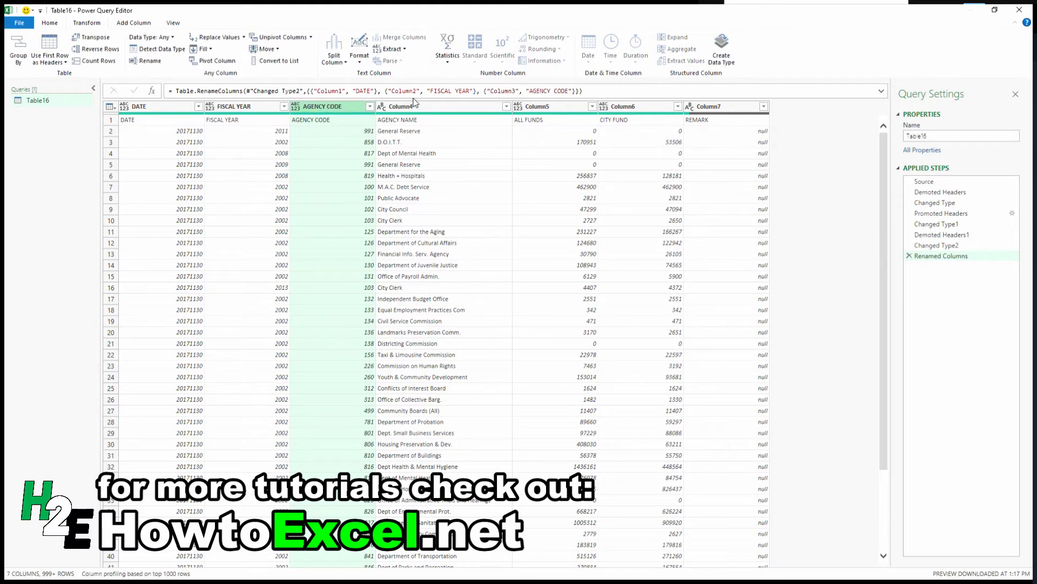
Step: Add Column4–Column7 pairs (AGENCY NAME, ALL FUNDS, CITY FUND, REMARK) to the Table.RenameColumns formula
click(577, 89)
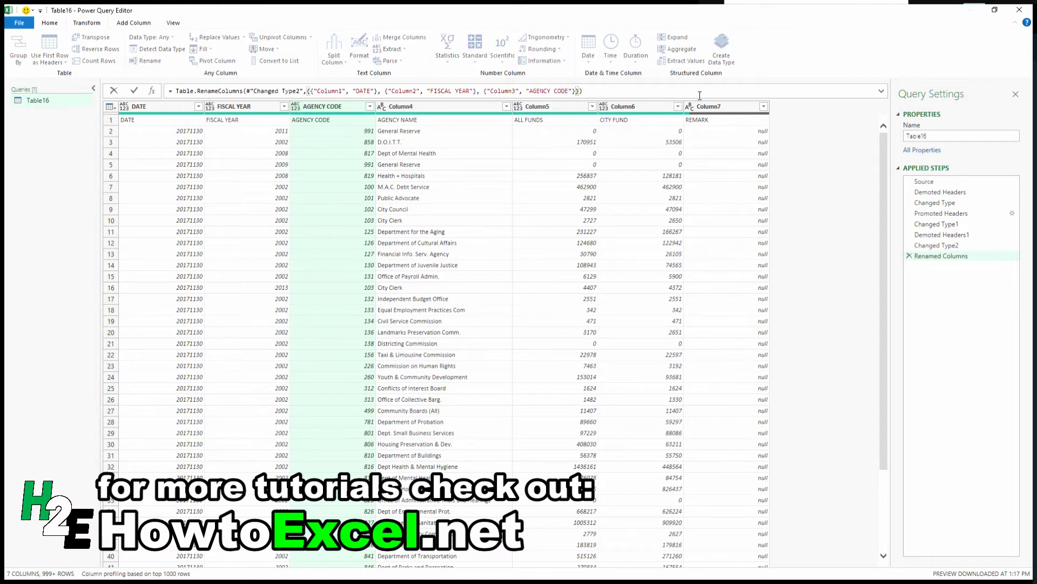
text(, )
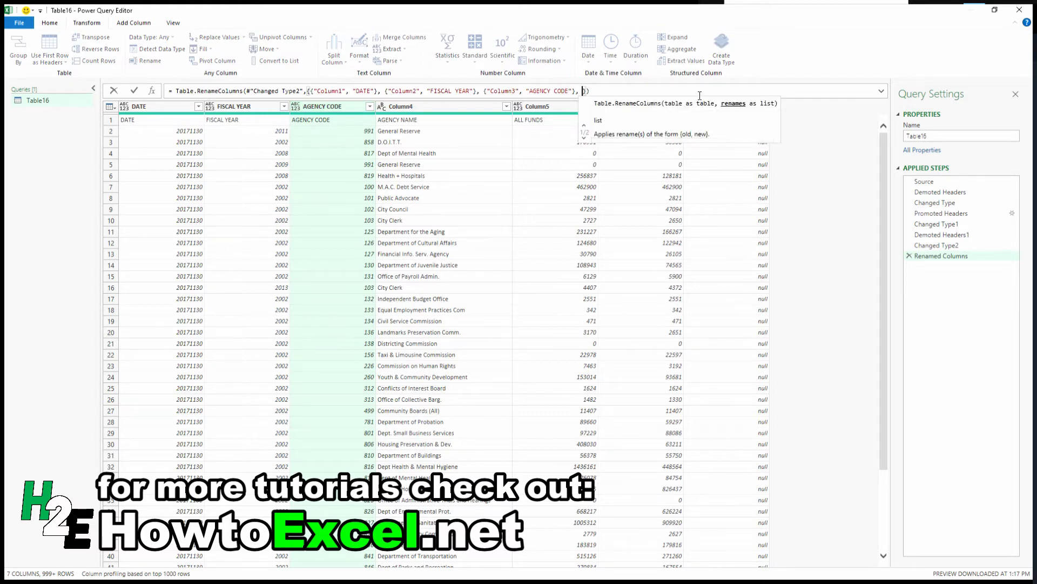
text({")
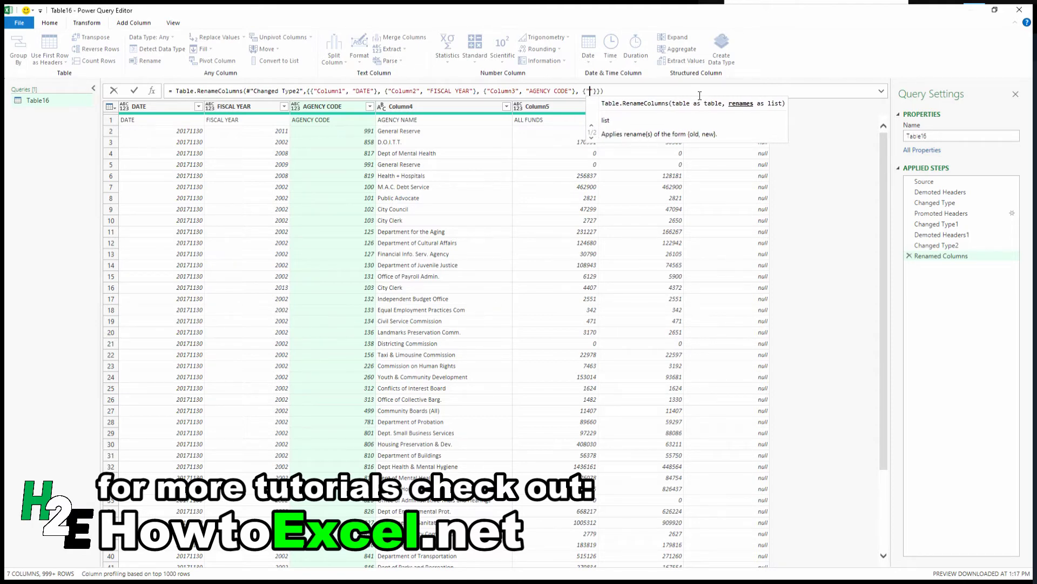
text(Column5)
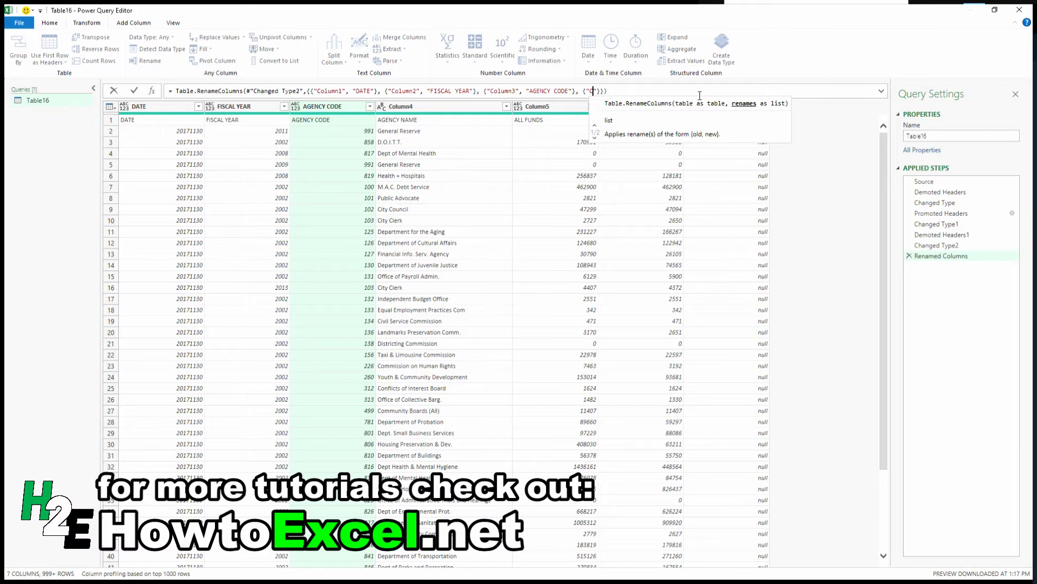
key(BackSpace)
text(4", "AGEN)
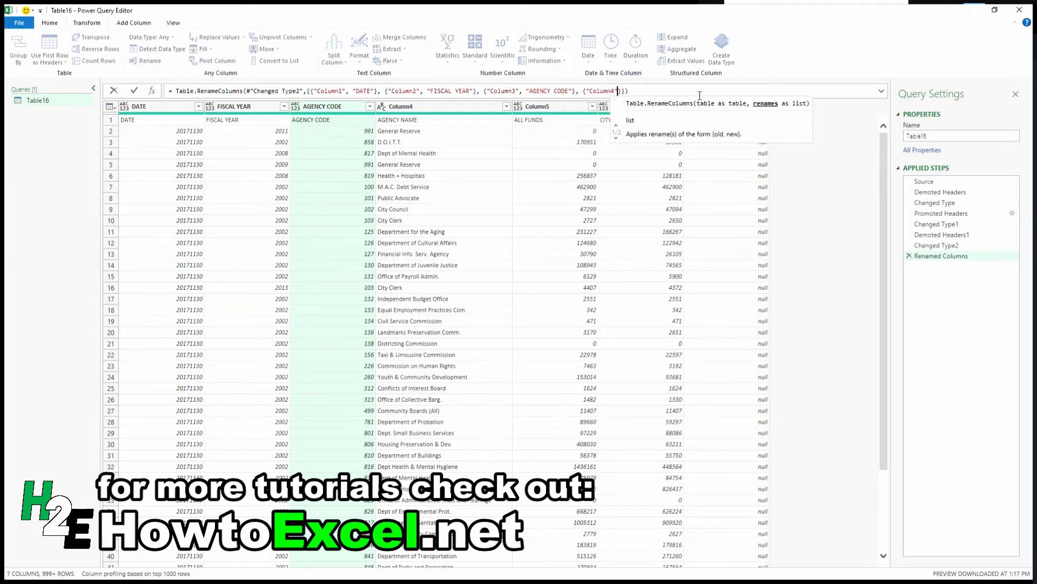
text(CY NAME")
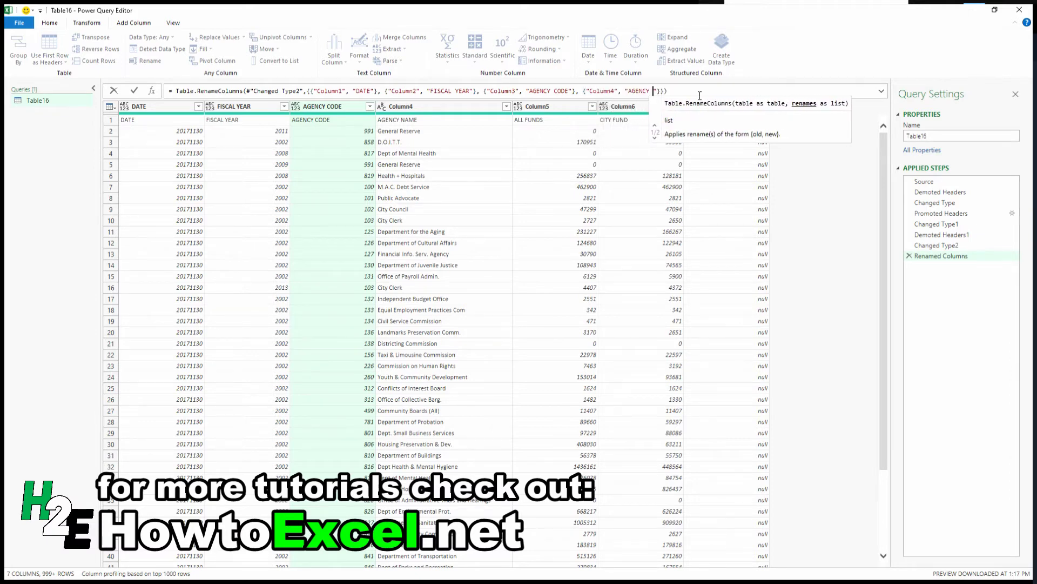
text(}, )
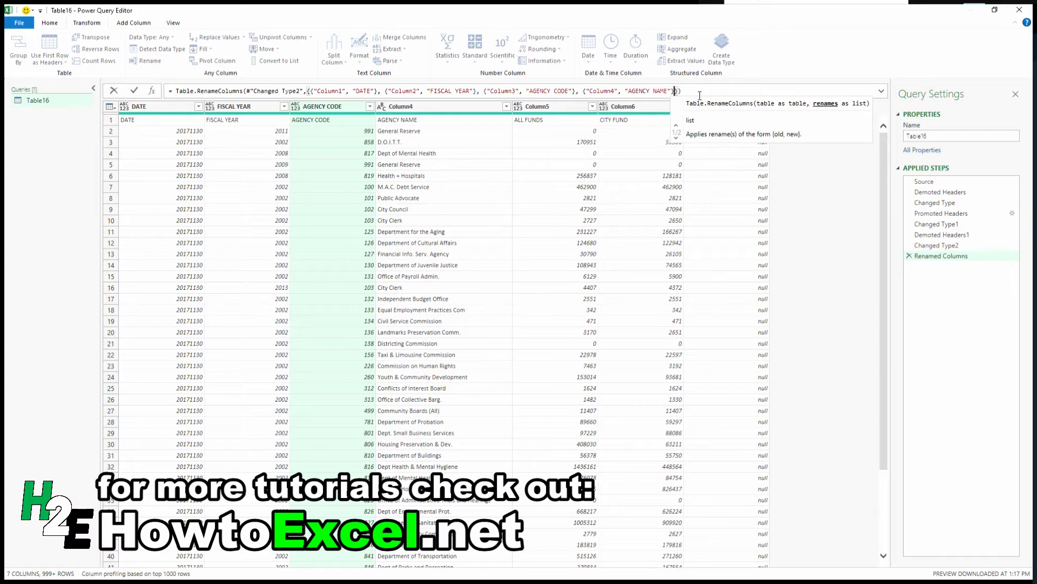
text({"Co)
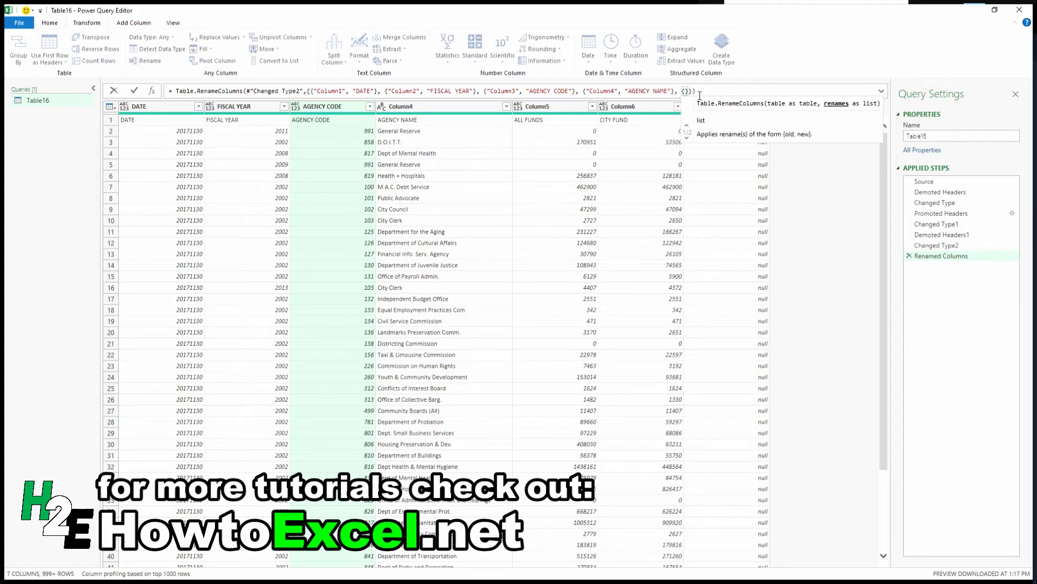
text(lumn5", )
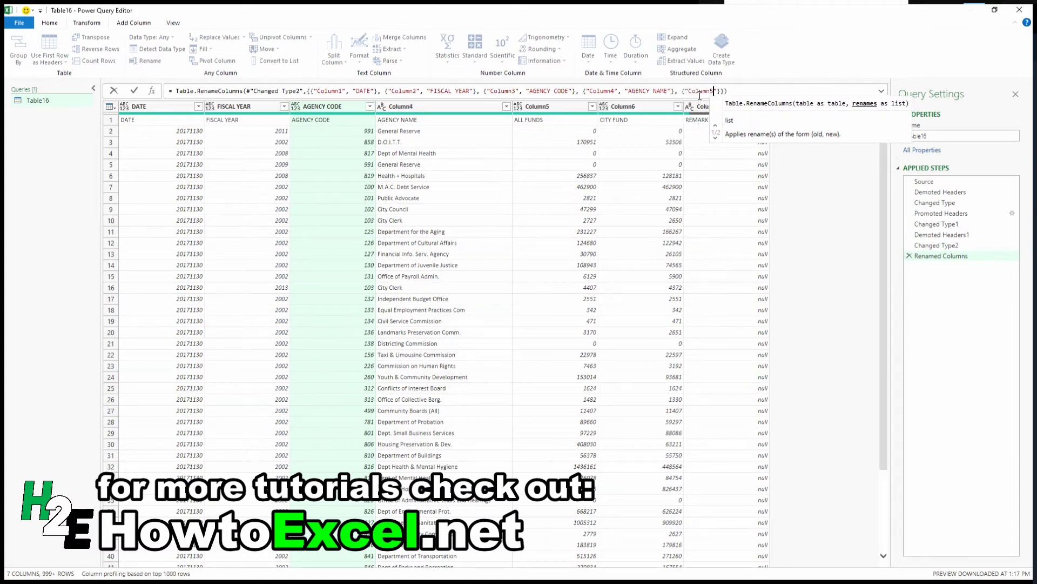
text("ALL FUNDS")
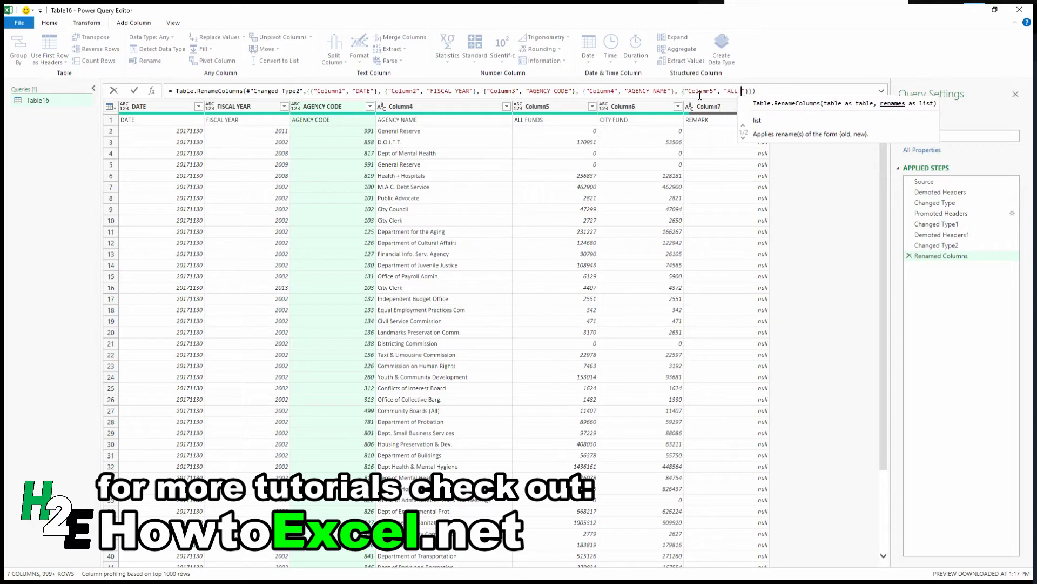
text(}, )
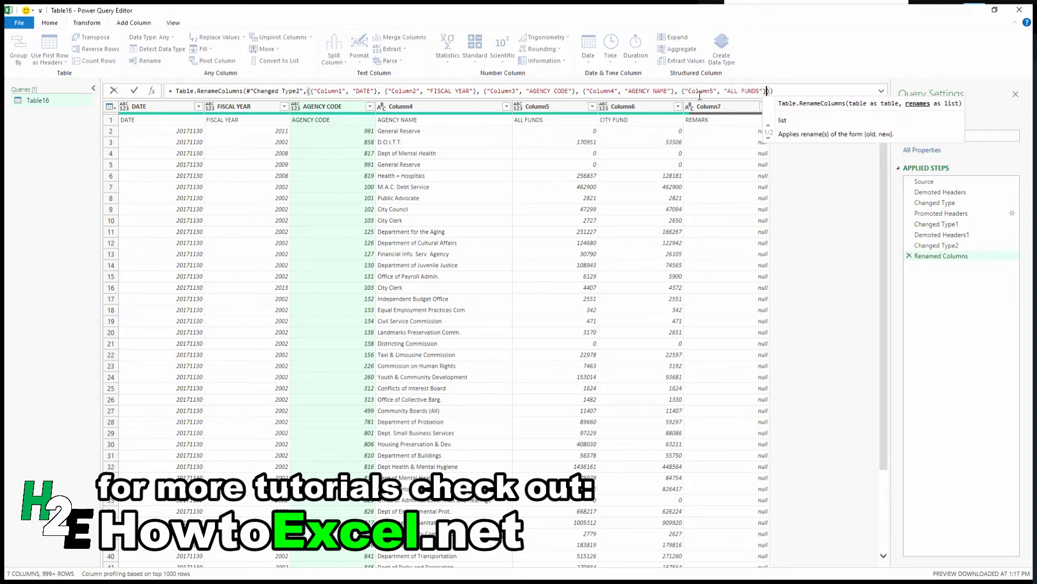
text({"Column)
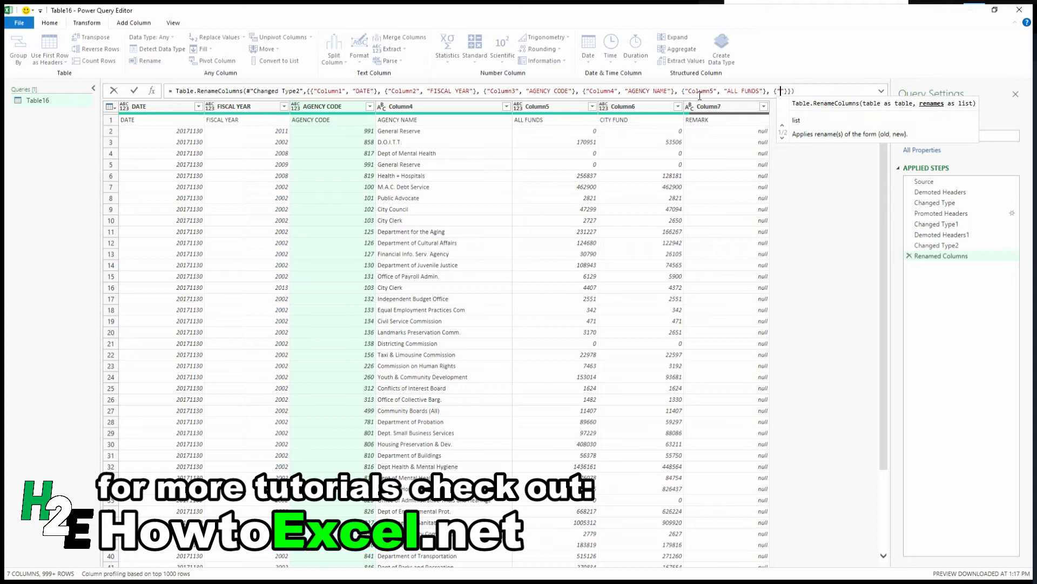
text(6", "CITY)
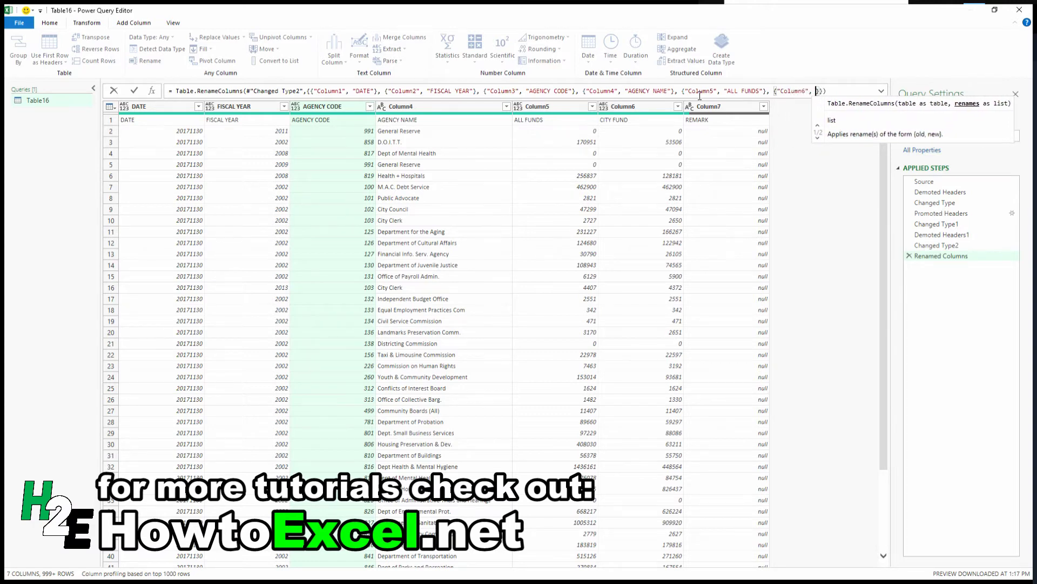
text( FUND")
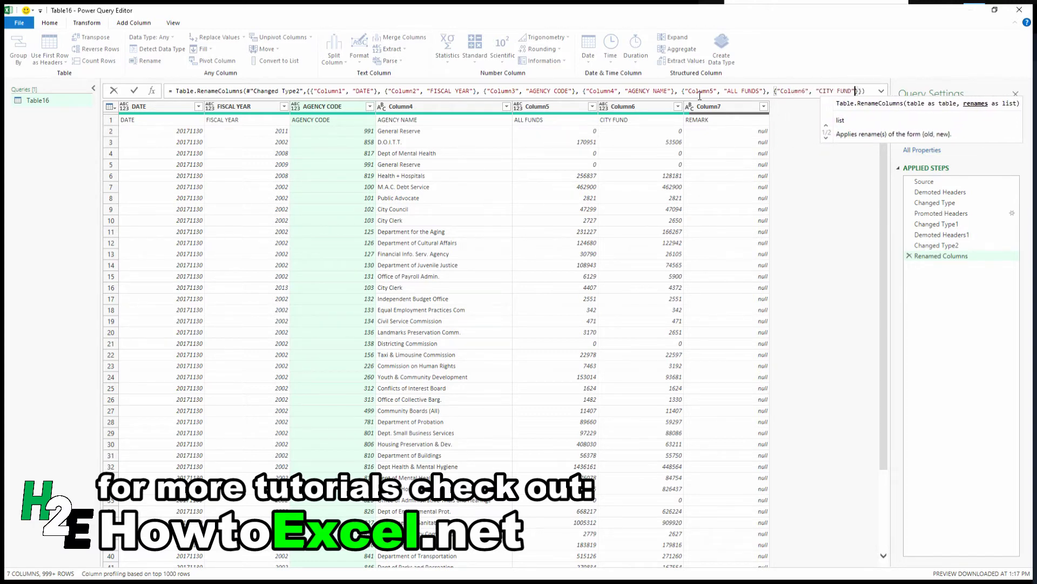
text(}, )
text({"Col)
text(umn7", )
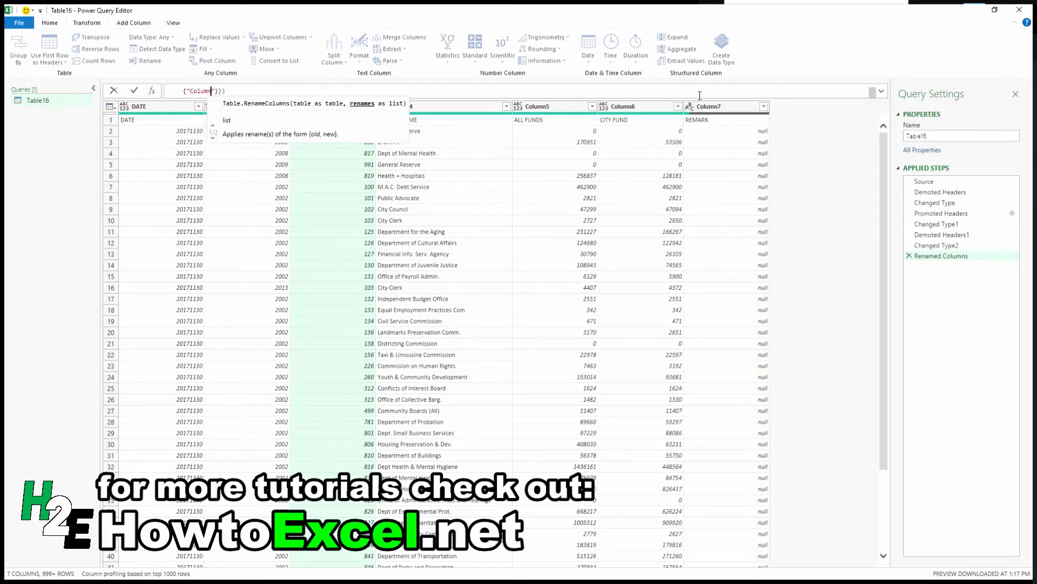
text("REMARK")
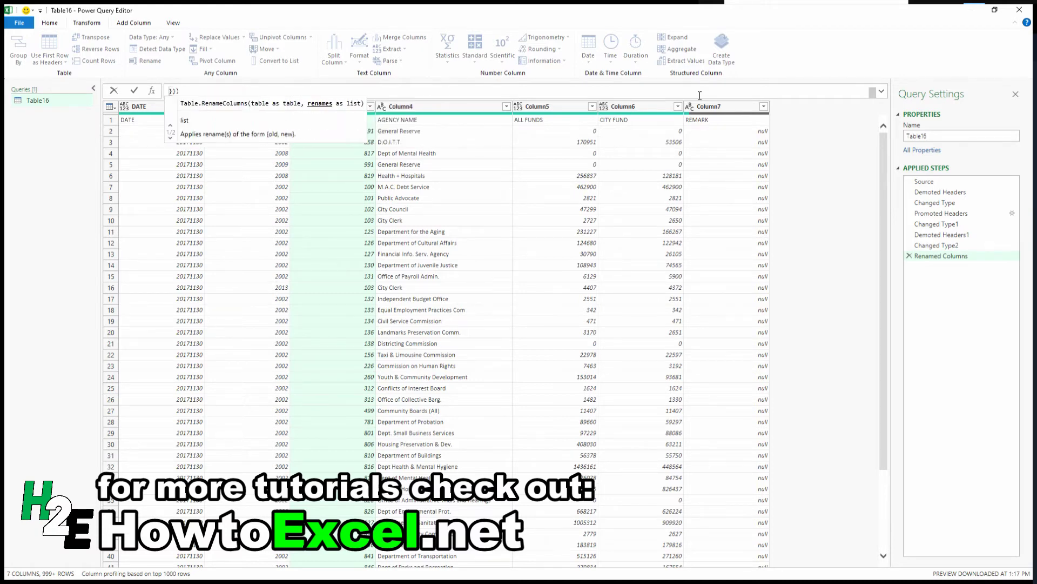
click(881, 91)
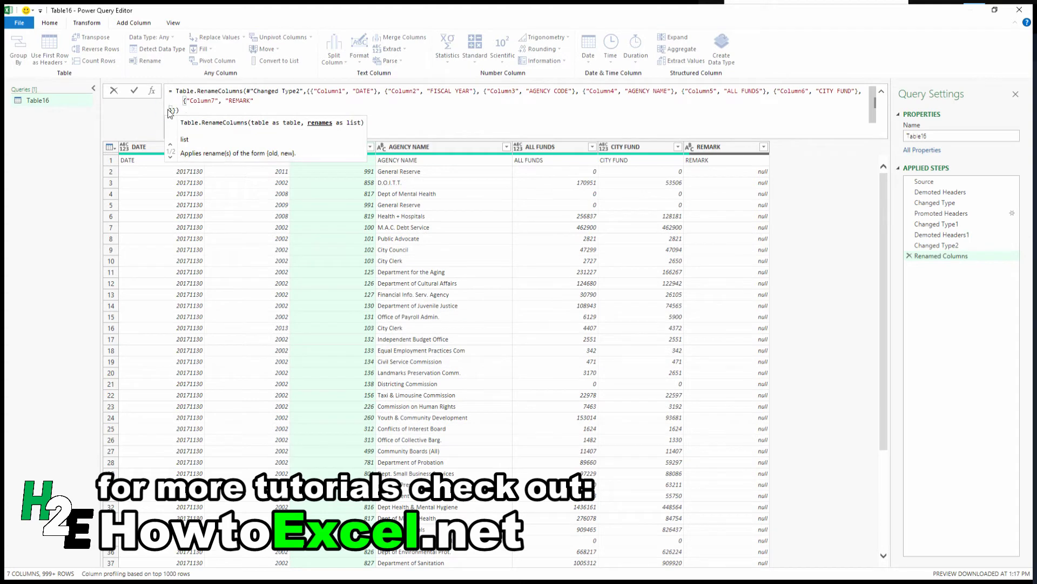
click(236, 105)
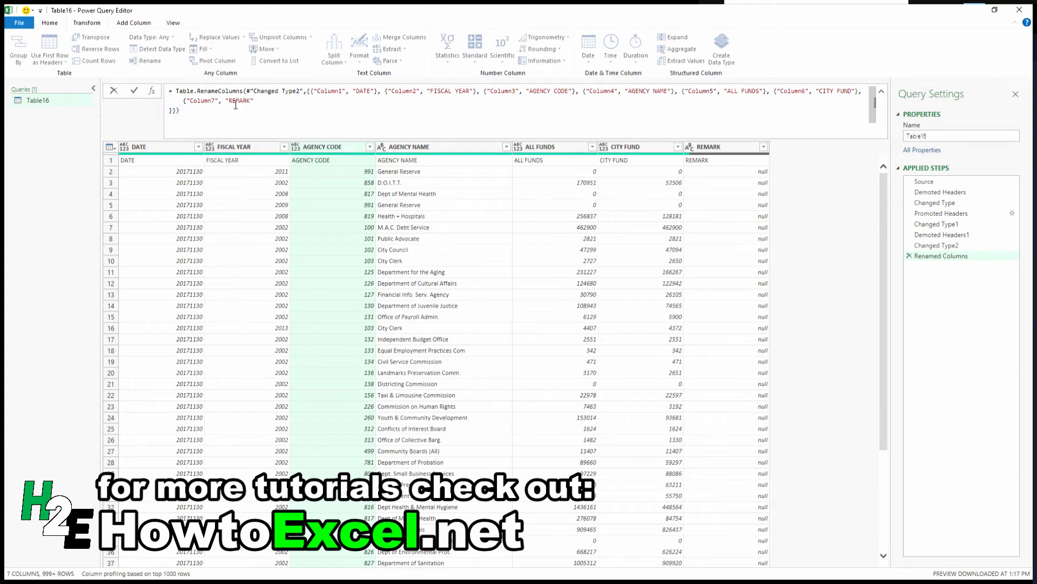
click(169, 110)
key(BackSpace)
key(Right)
key(Right)
Step: Delete the Changed Type, Changed Type1 and Changed Type2 steps, confirming each deletion
click(958, 246)
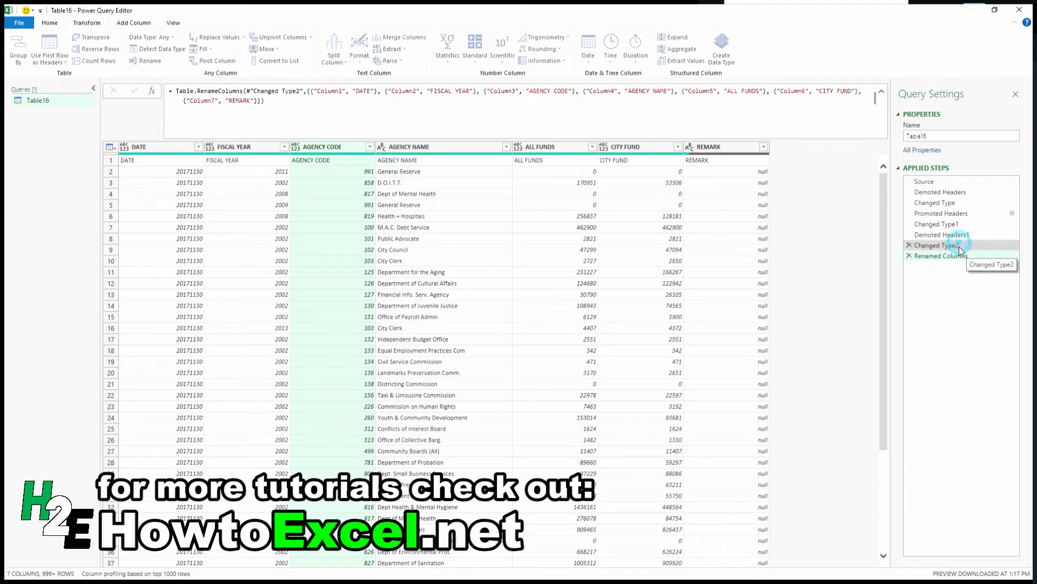
click(929, 255)
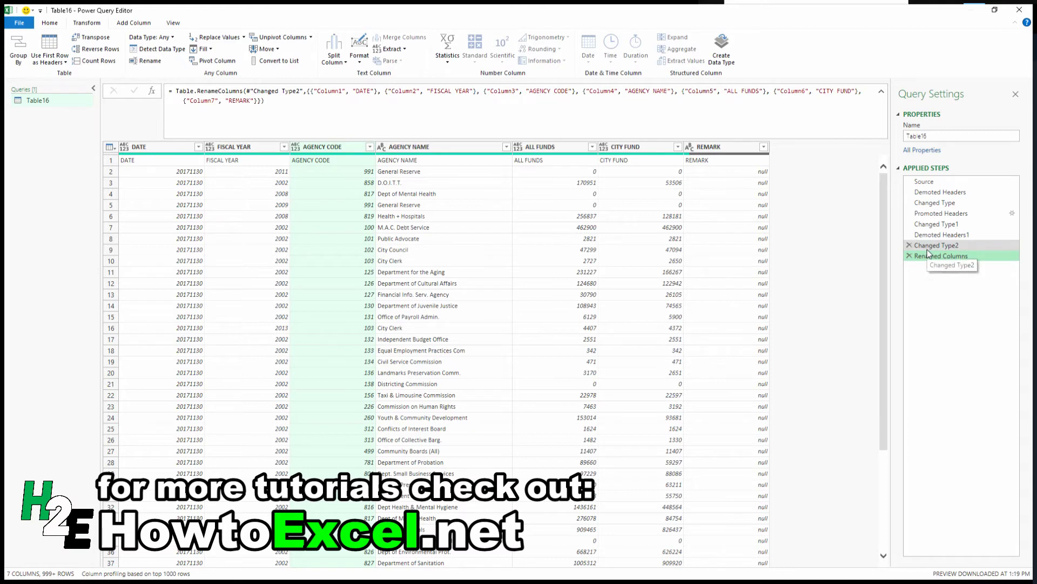
click(953, 208)
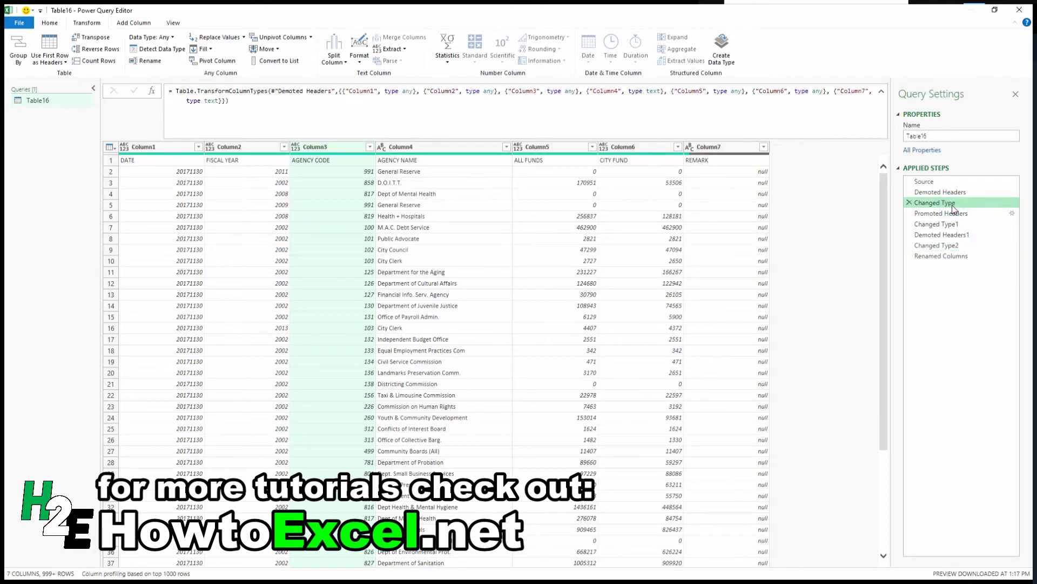
click(909, 202)
click(564, 319)
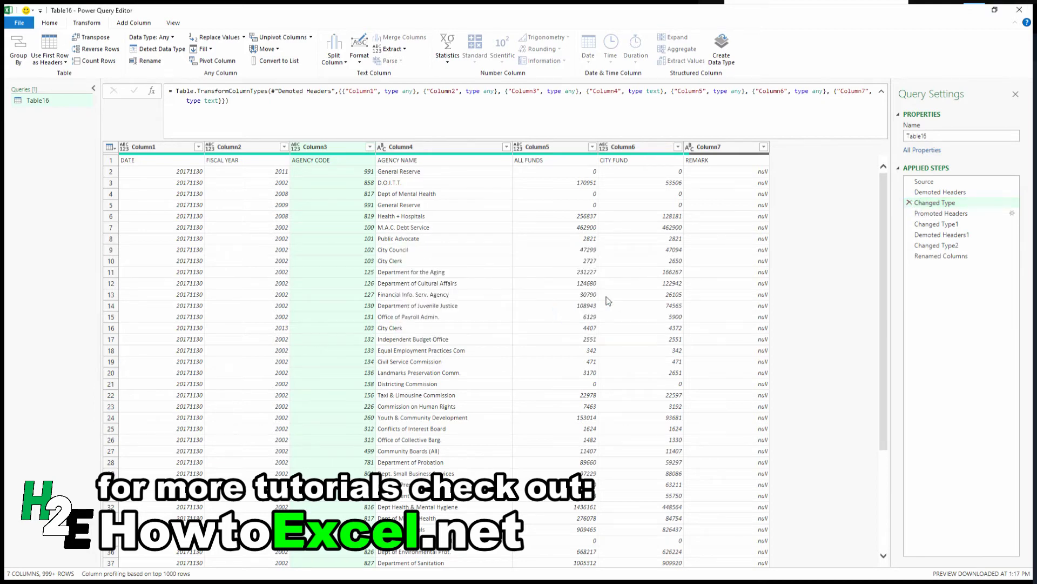
click(958, 215)
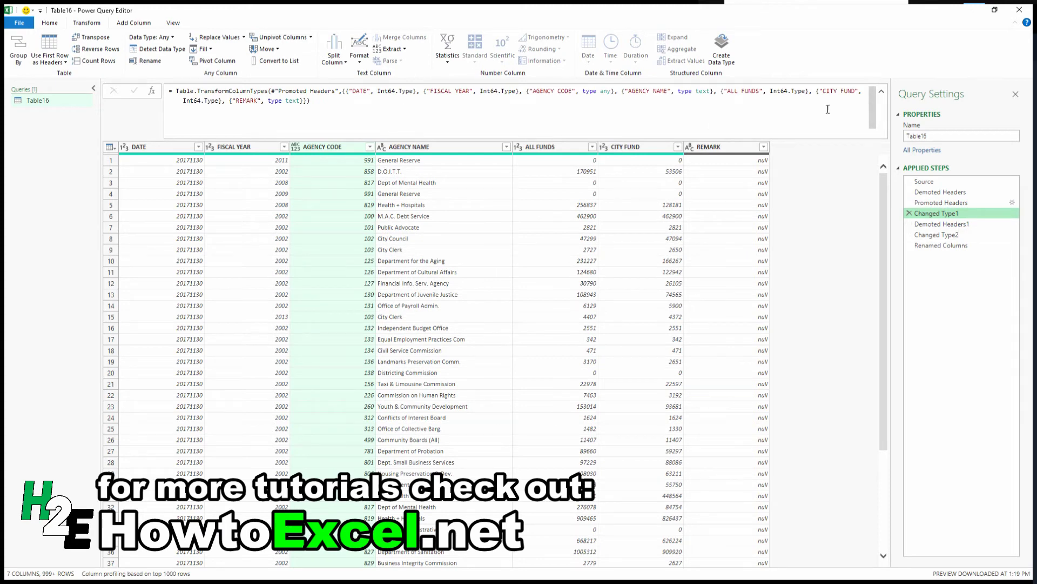
click(909, 213)
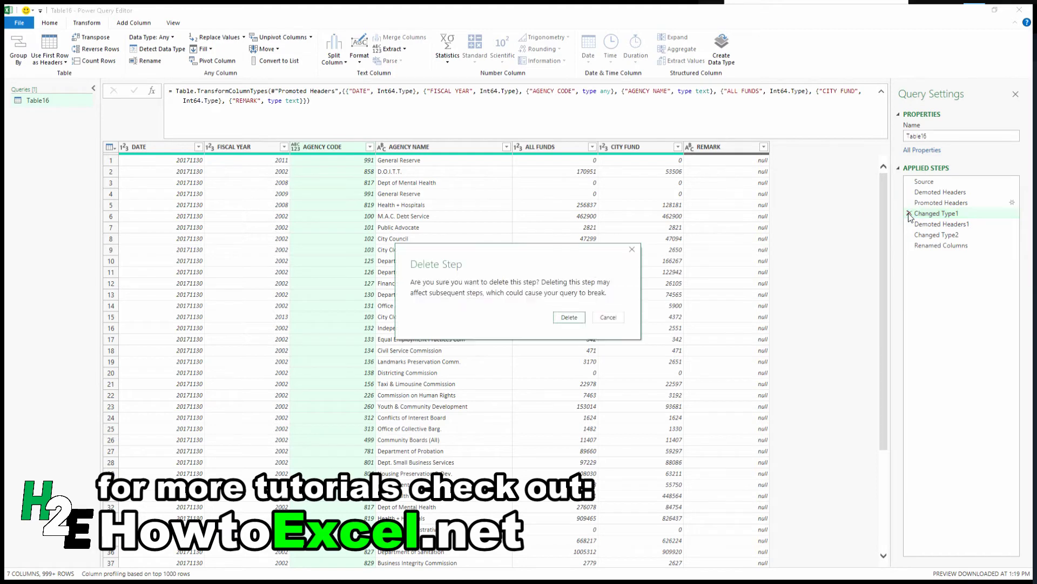
click(565, 319)
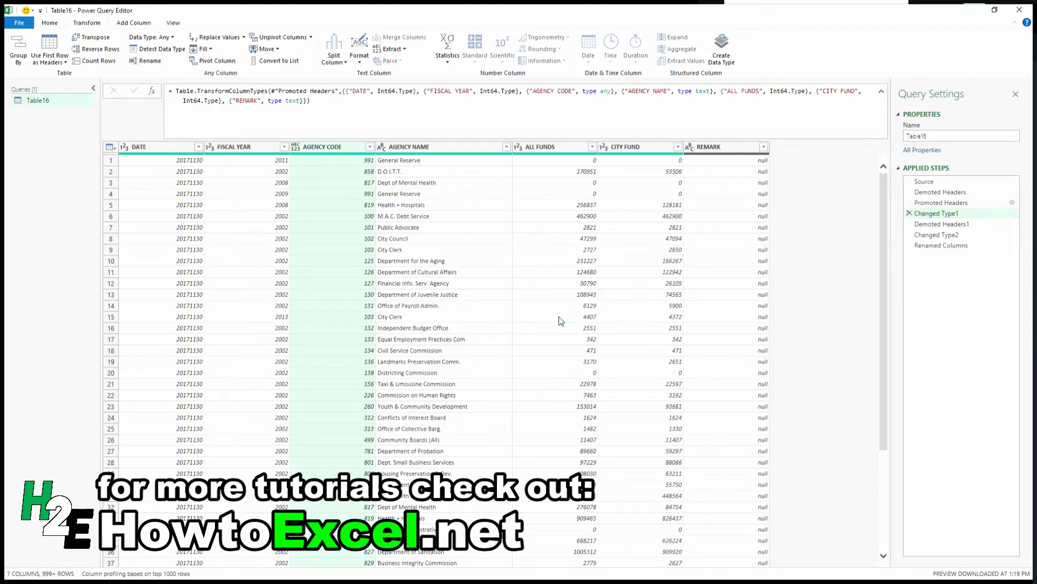
click(945, 224)
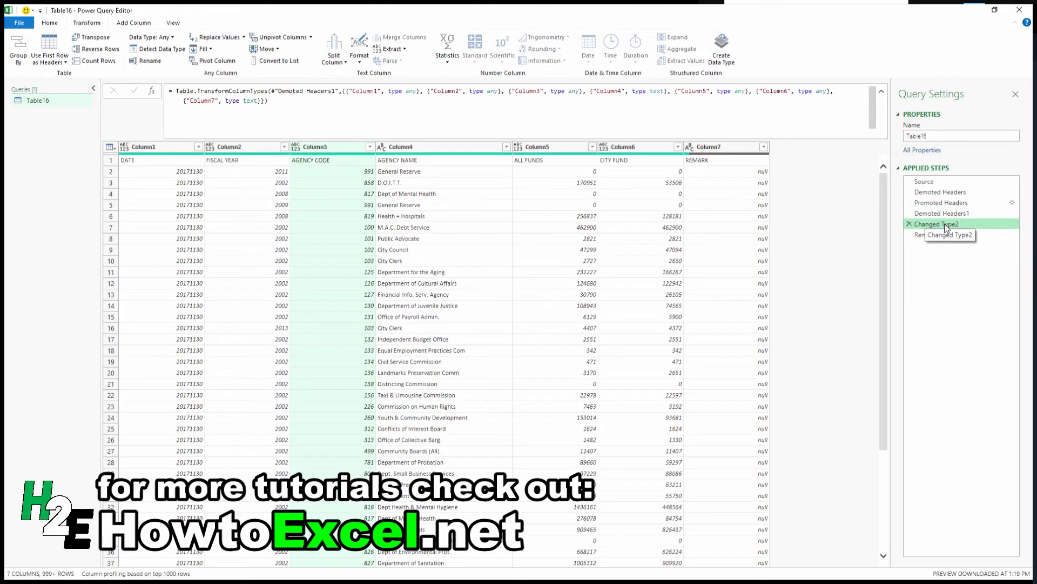
click(909, 224)
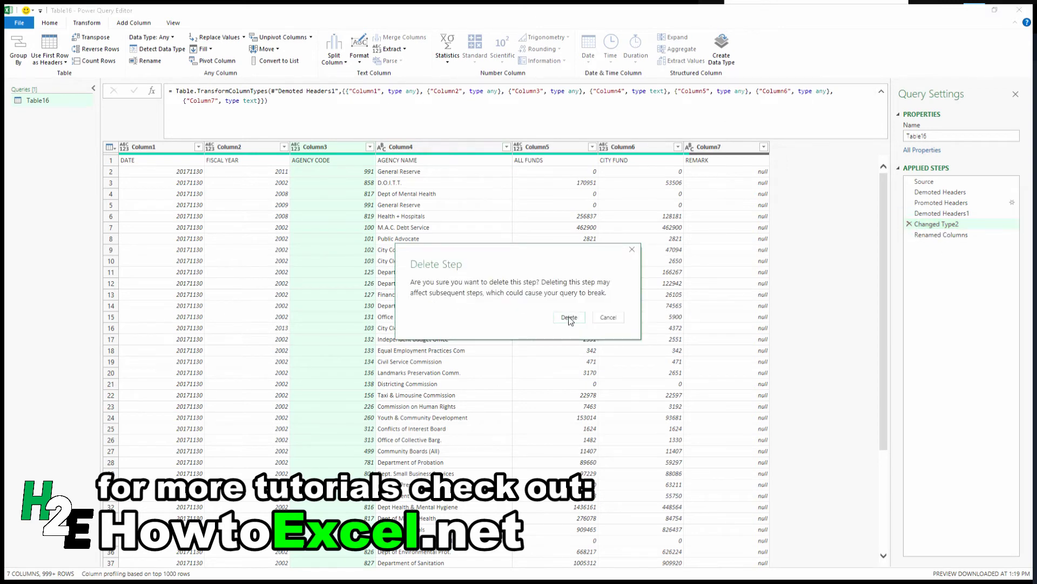
click(569, 318)
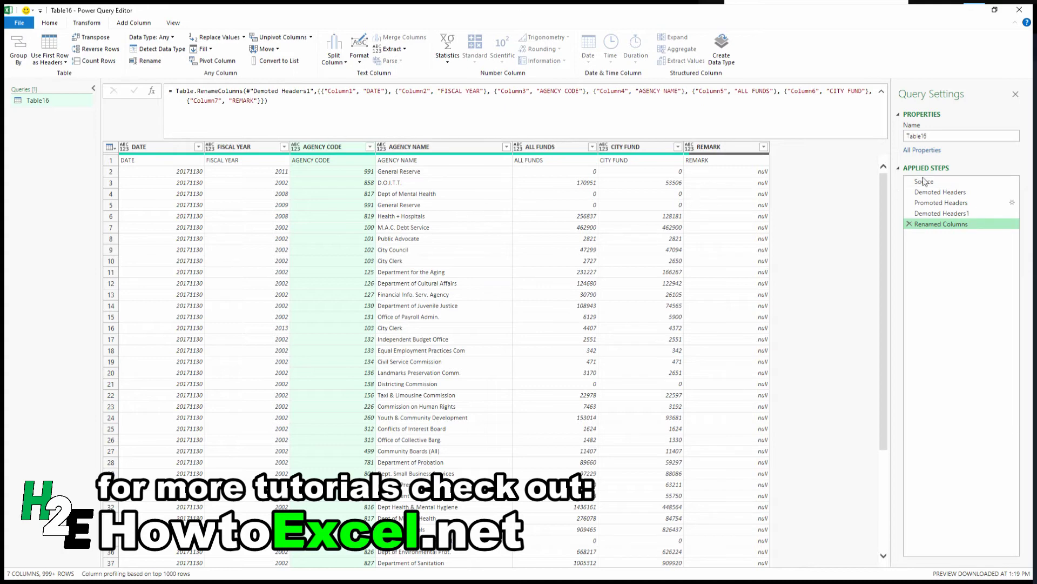
Step: Delete the Promoted Headers step and the original Demoted Headers step
click(939, 203)
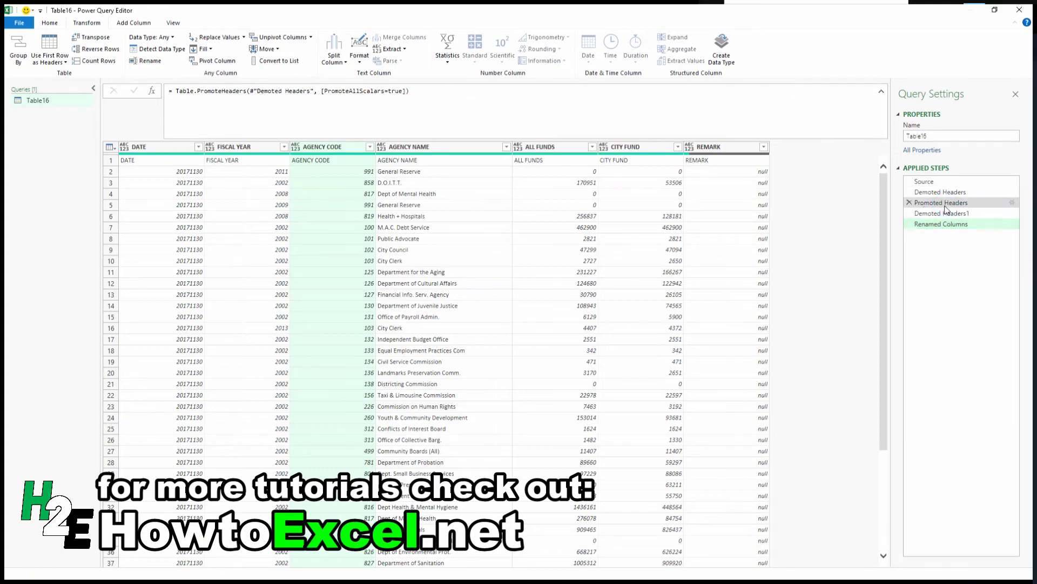
click(909, 203)
click(563, 324)
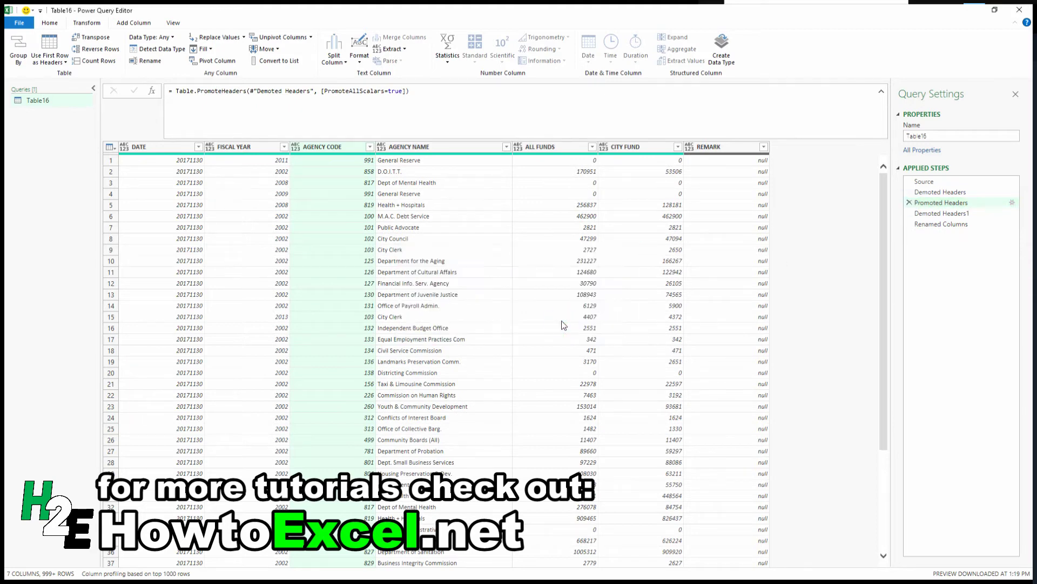
click(934, 192)
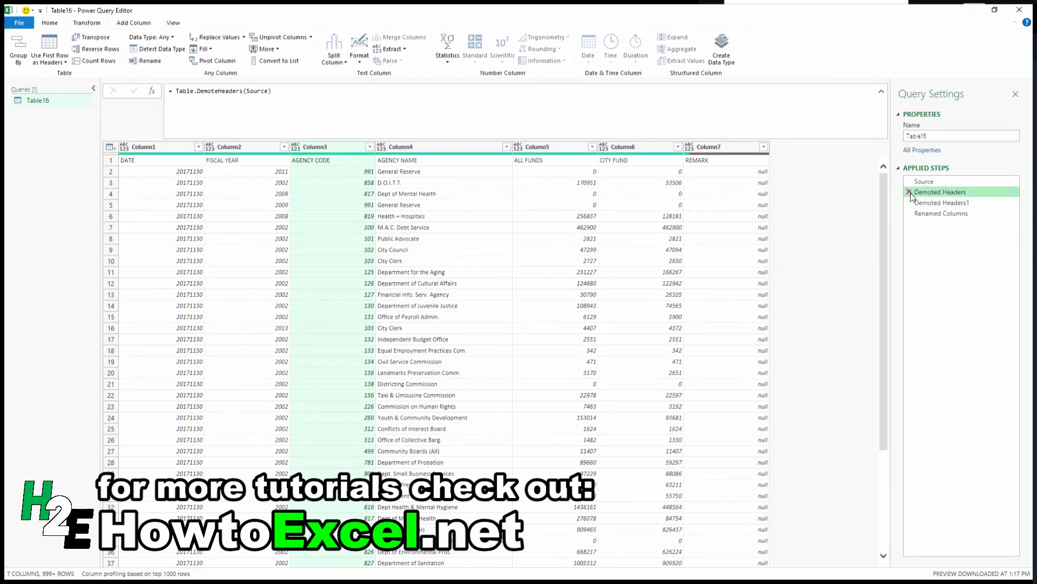
click(910, 193)
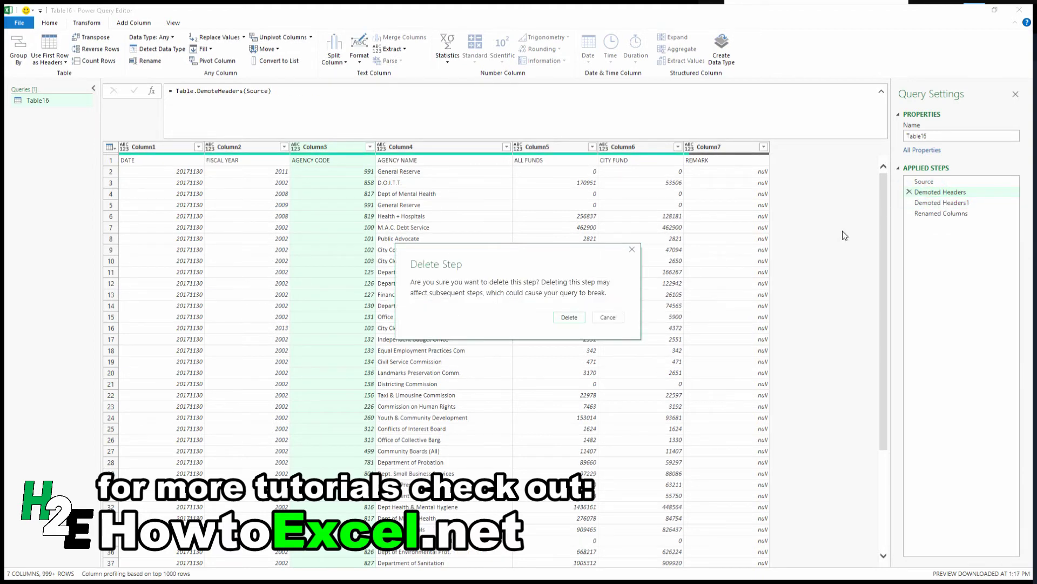
click(570, 316)
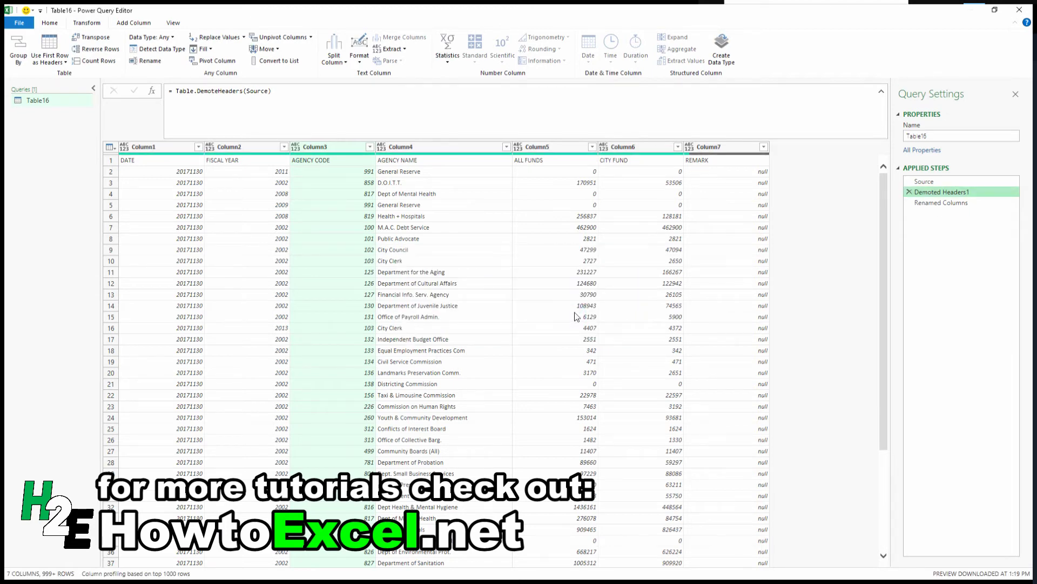
Step: Step through Source, Demoted Headers1 and Renamed Columns to check the DATE–REMARK headers
click(936, 184)
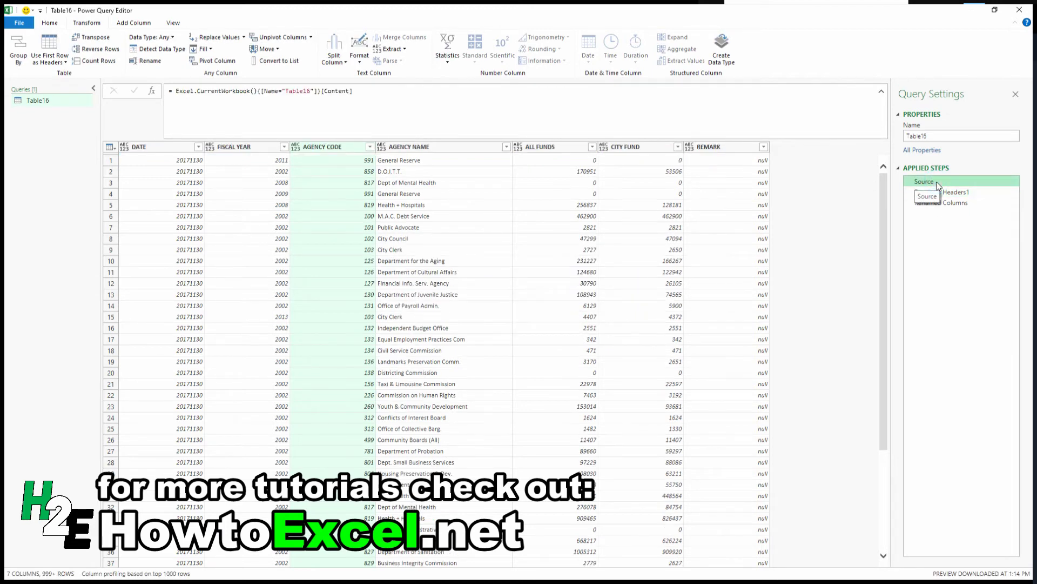
click(946, 193)
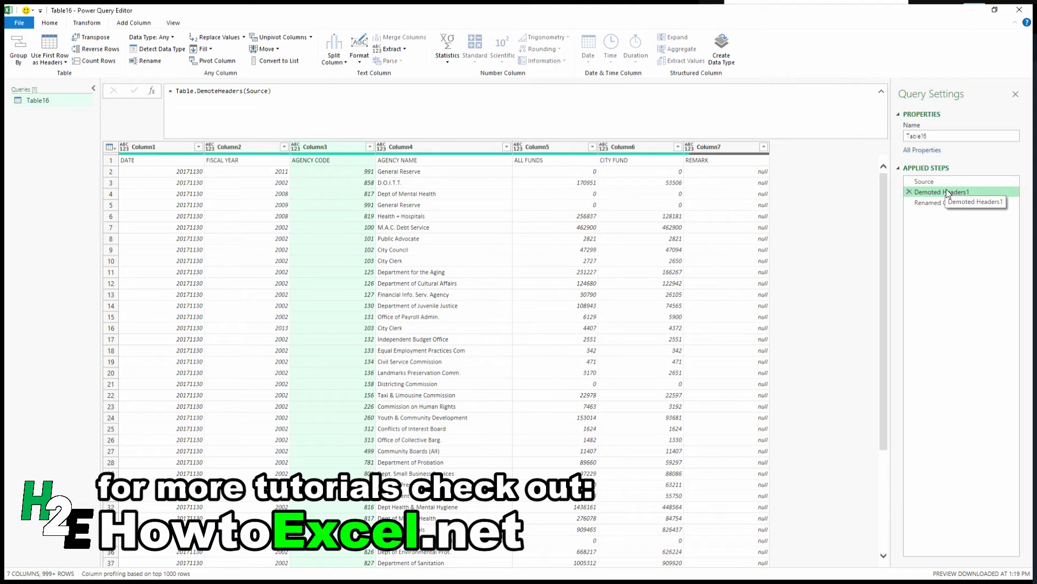
click(954, 201)
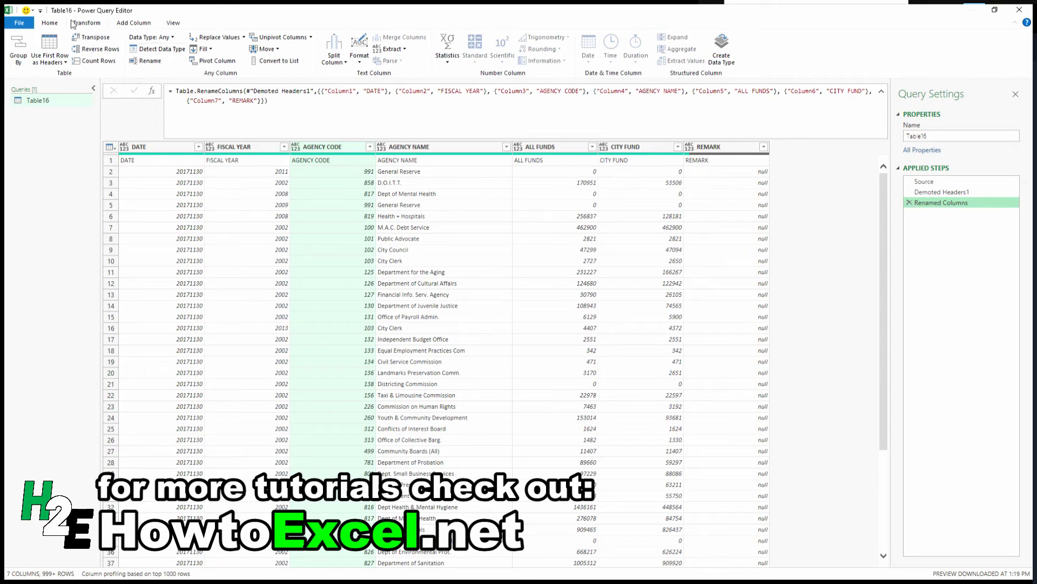
Step: Remove the top 1 row so the old header text no longer leads the table
click(52, 24)
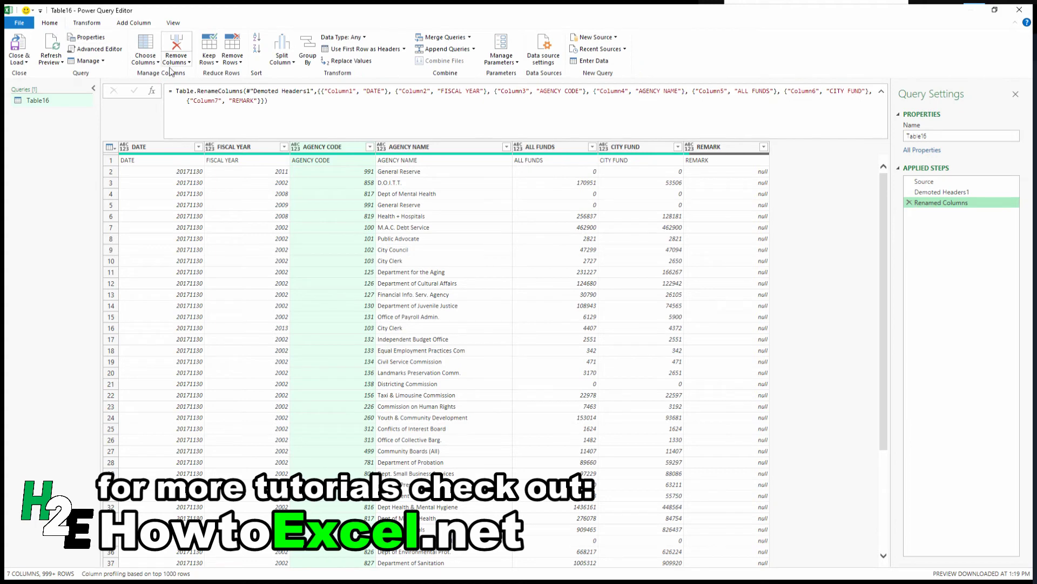
click(237, 63)
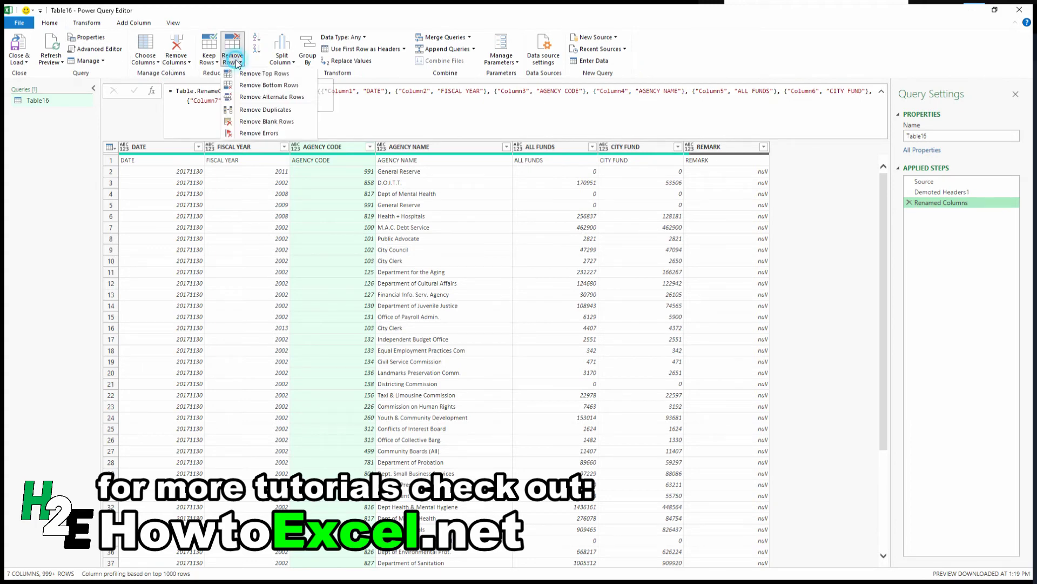
click(267, 75)
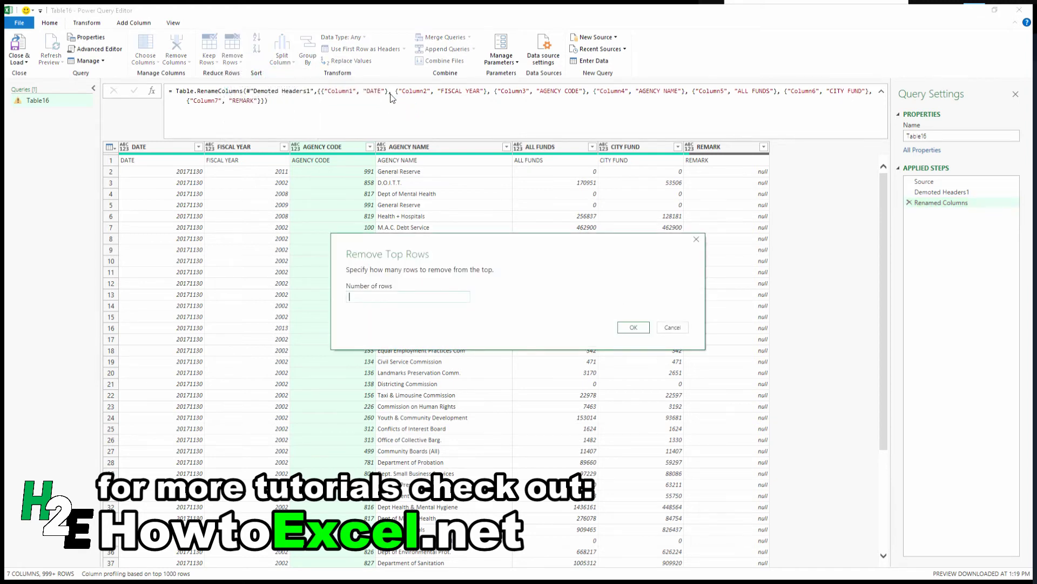
click(424, 298)
text(1)
click(634, 328)
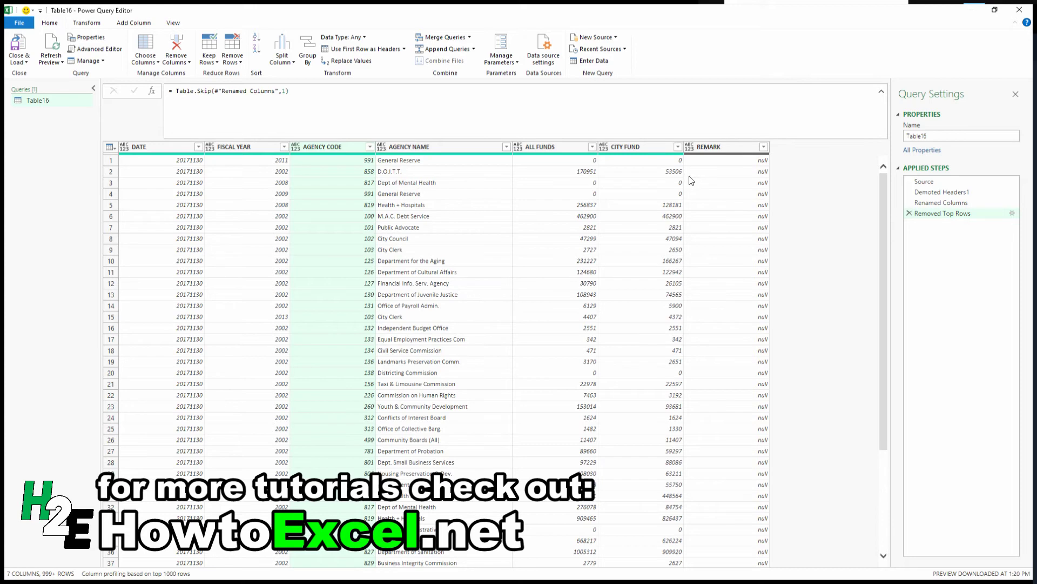
Step: Load the cleaned query into the workbook and switch to the Expense_Actuals sheet
click(19, 46)
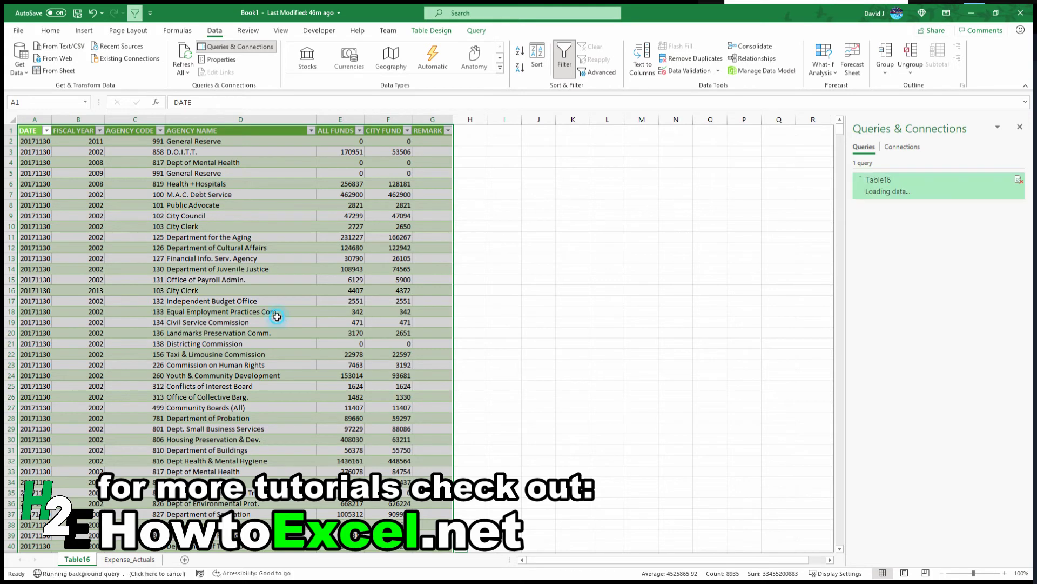
click(277, 318)
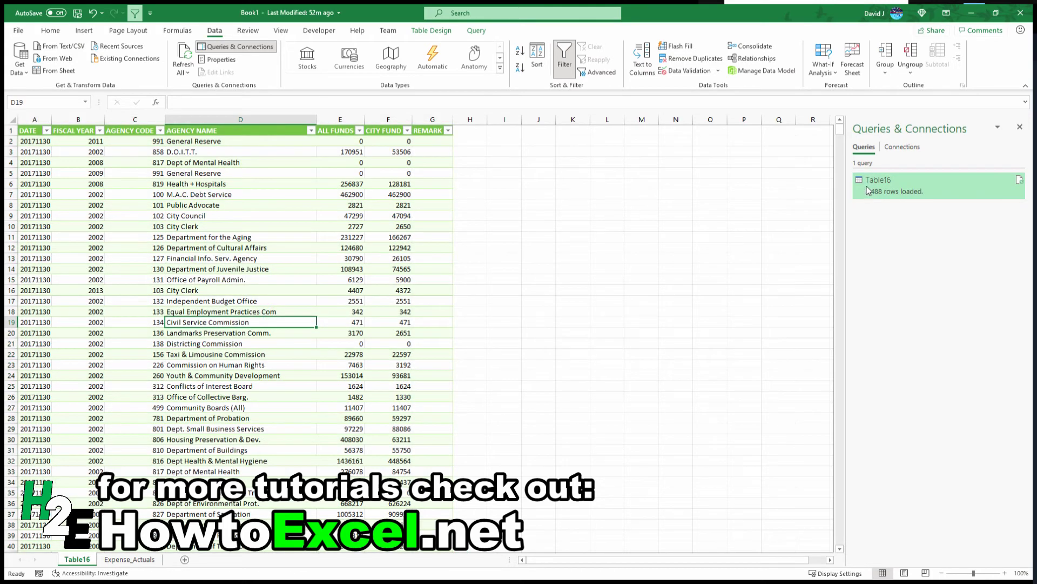
click(129, 559)
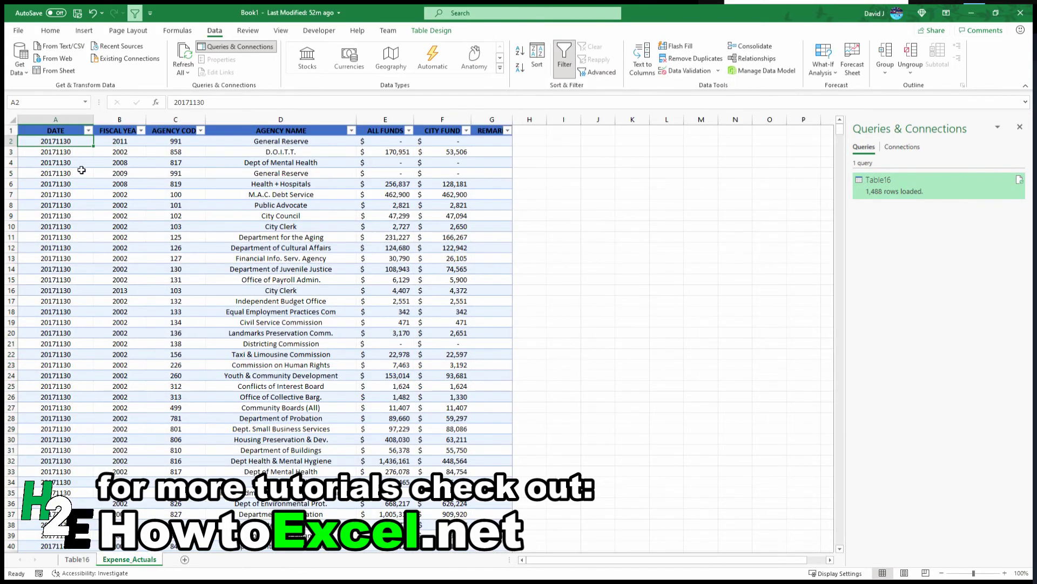
Step: Rename the Expense_Actuals table headers, starting at DATE, to A, B, C, D, E, F and G
click(68, 131)
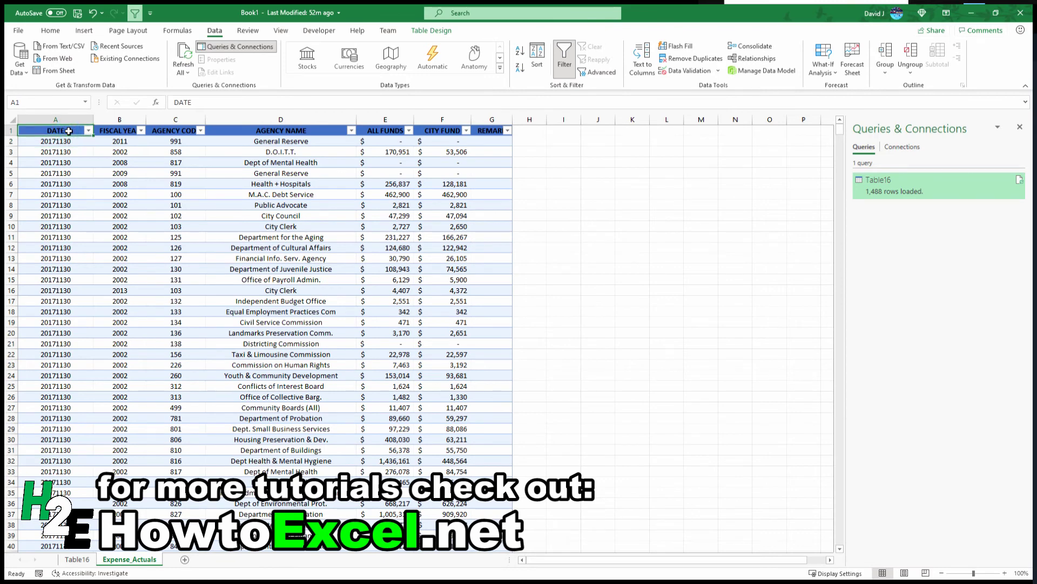
text(A)
key(Tab)
text(B)
key(Tab)
text(C)
key(Tab)
text(D)
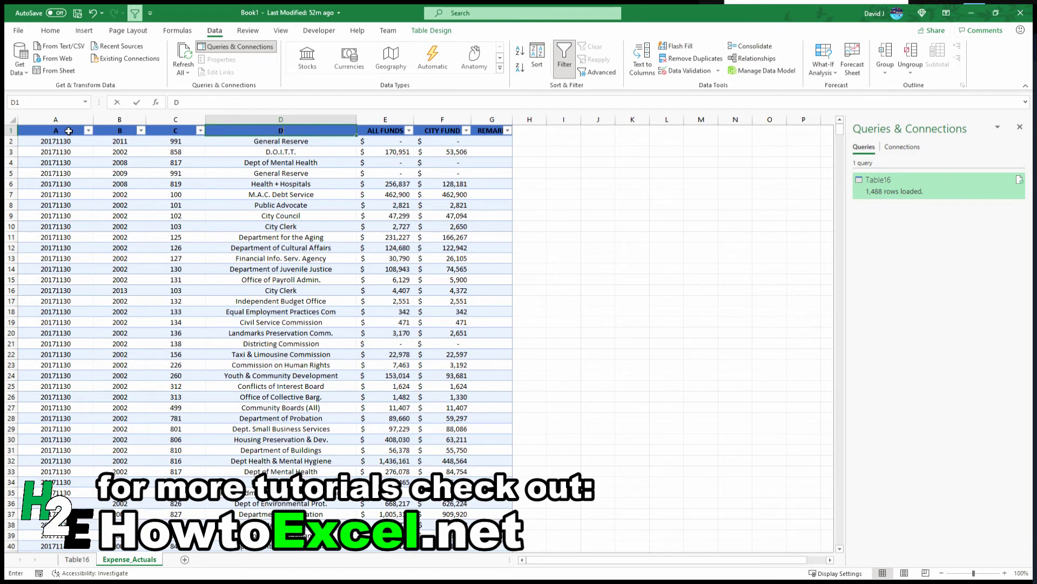
key(Tab)
text(E)
key(Tab)
text(F)
key(Tab)
text(G)
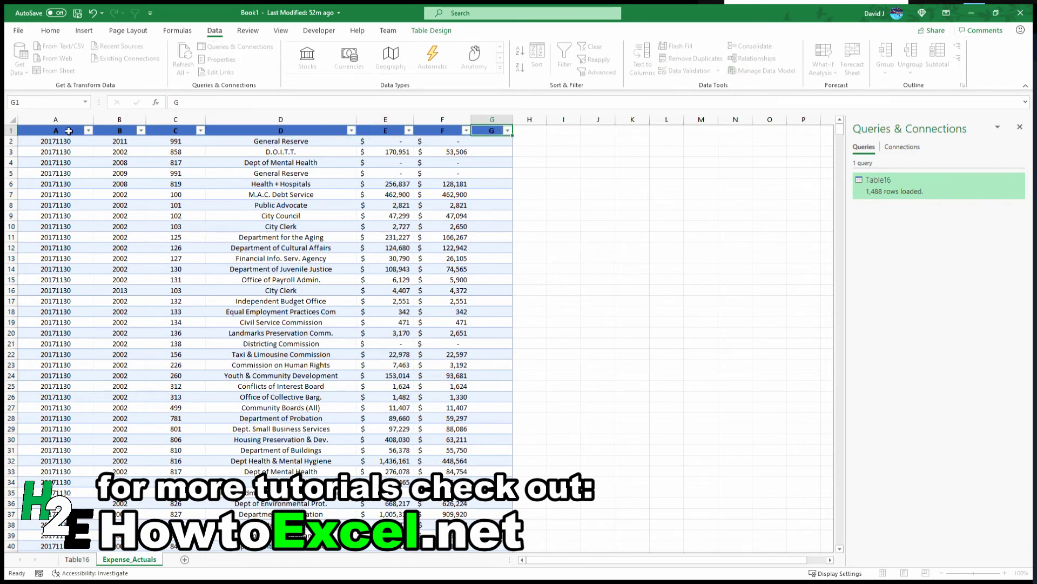
key(Return)
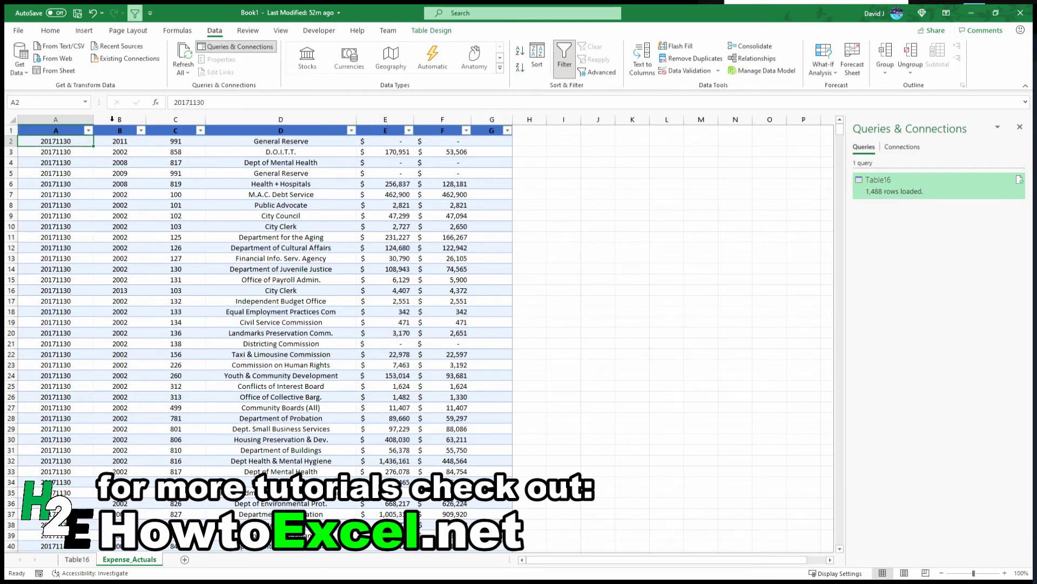
Step: Run Refresh All twice, confirming Table16 still loads 1,488 rows under its original headers
click(179, 54)
click(76, 558)
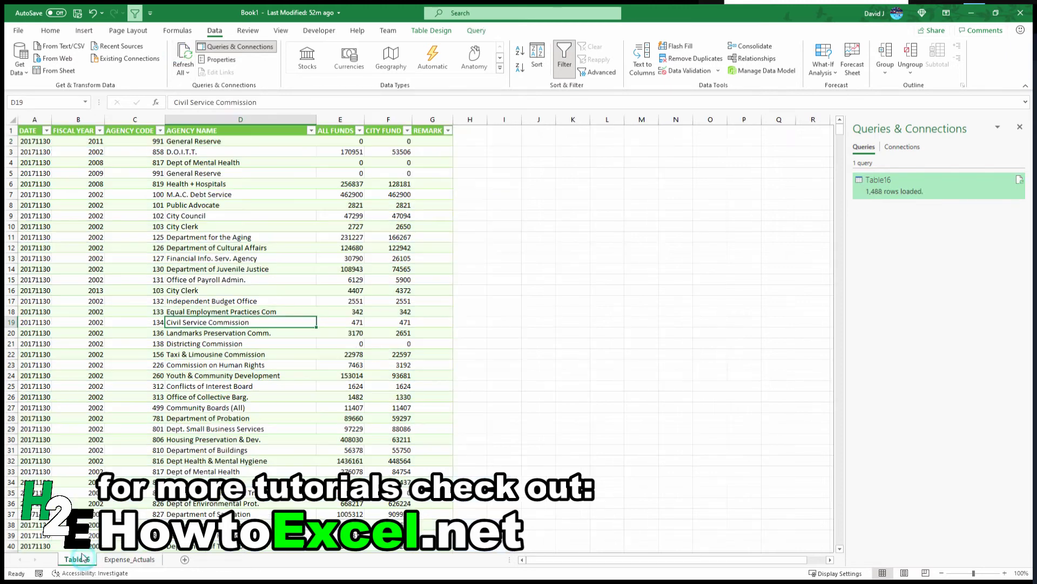
click(183, 54)
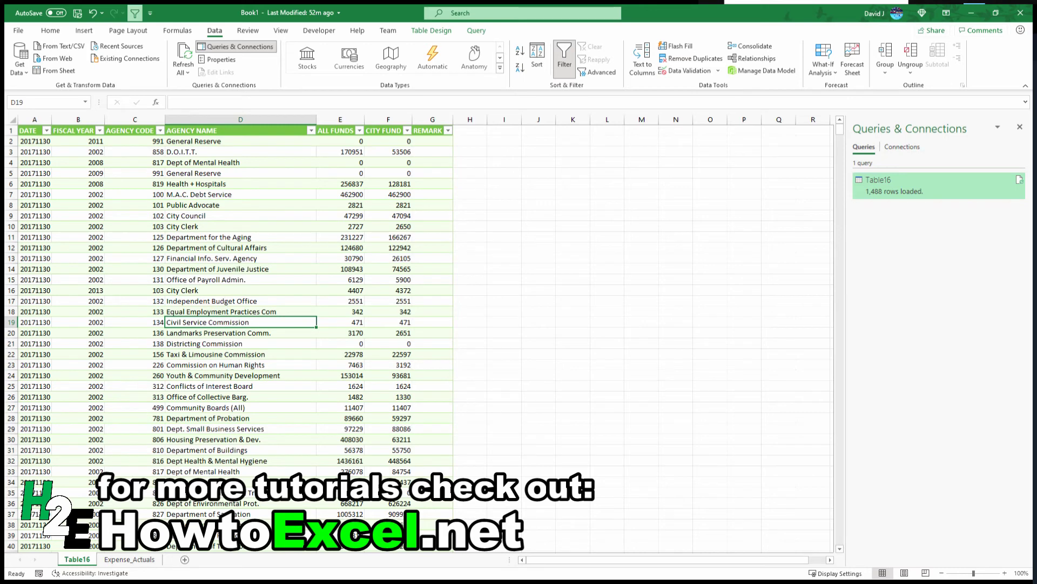
click(138, 560)
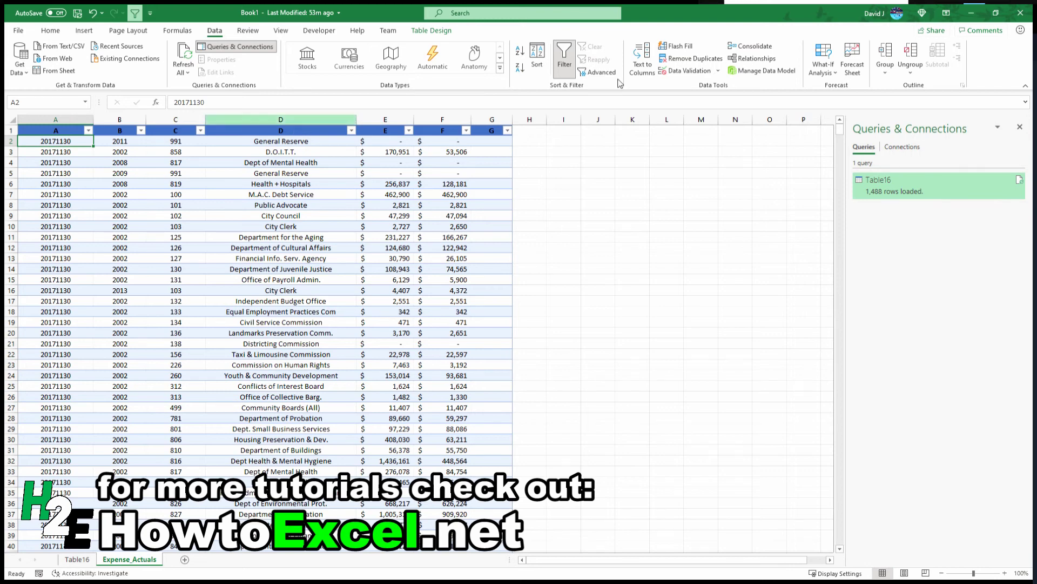
Step: Inspect Table16's Source, Demoted Headers1 and Renamed Columns steps, then reload it to the sheet
right_click(897, 188)
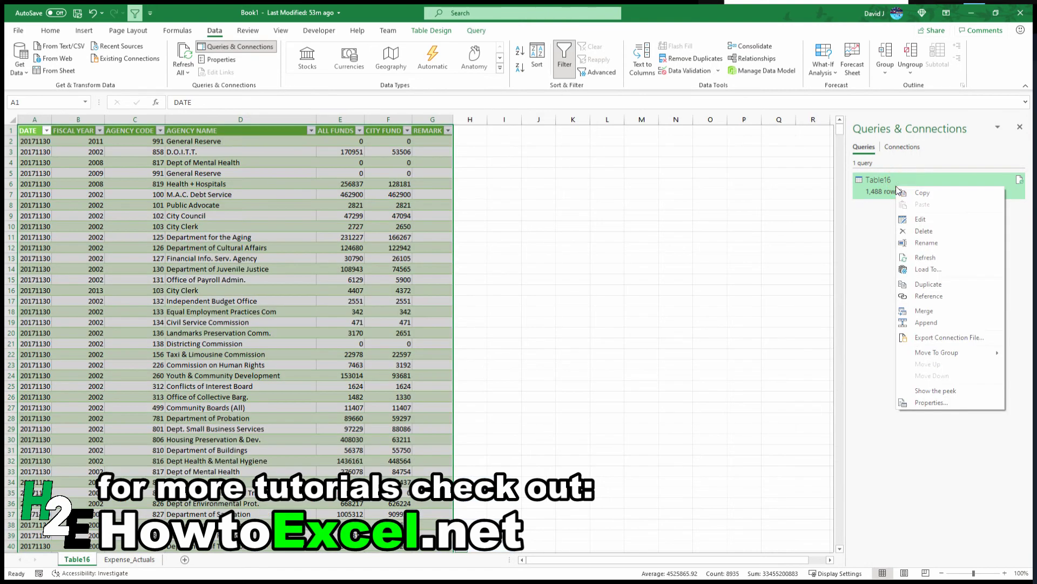
click(925, 220)
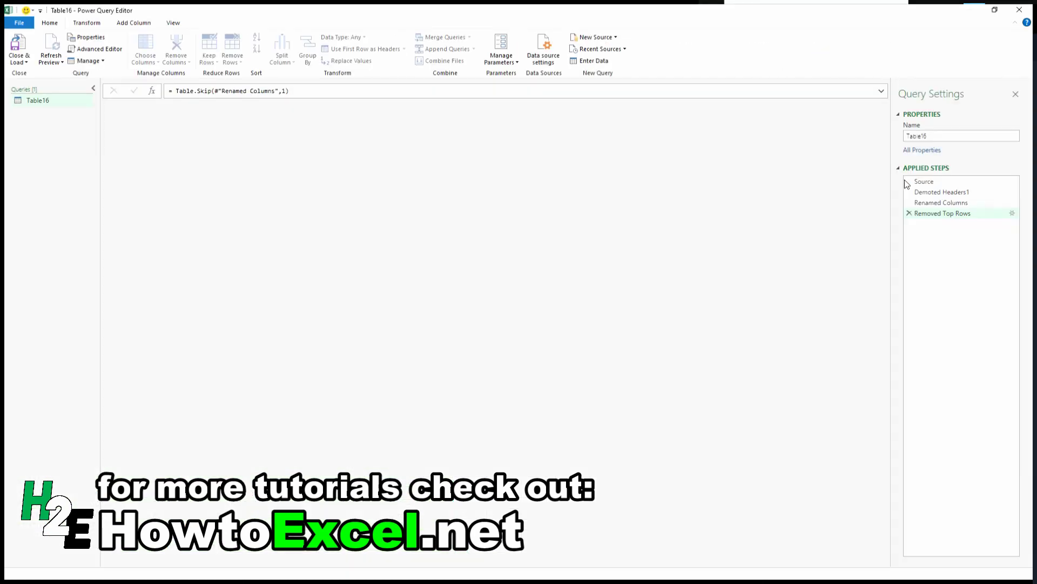
click(941, 184)
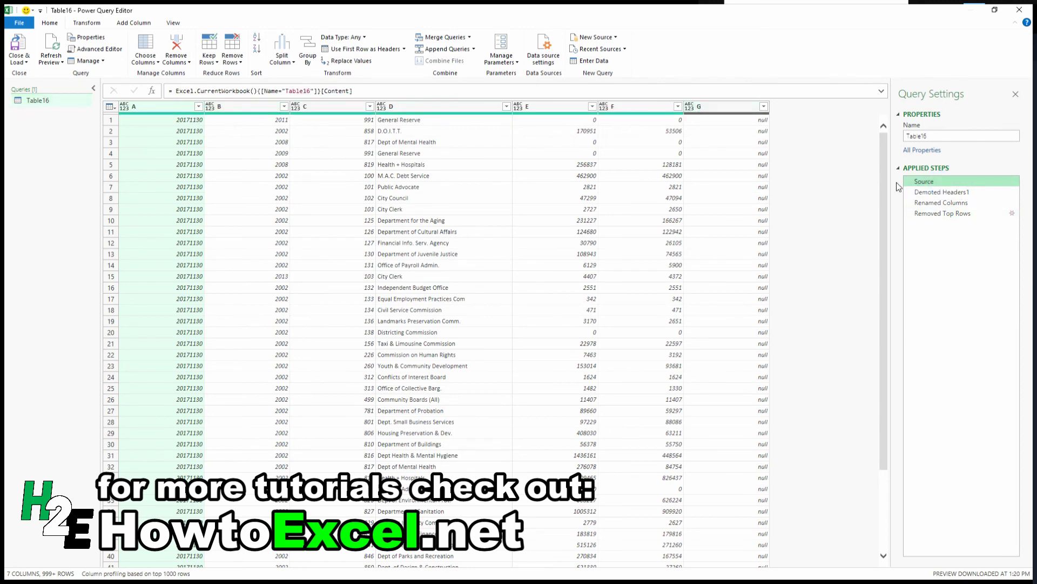
click(942, 193)
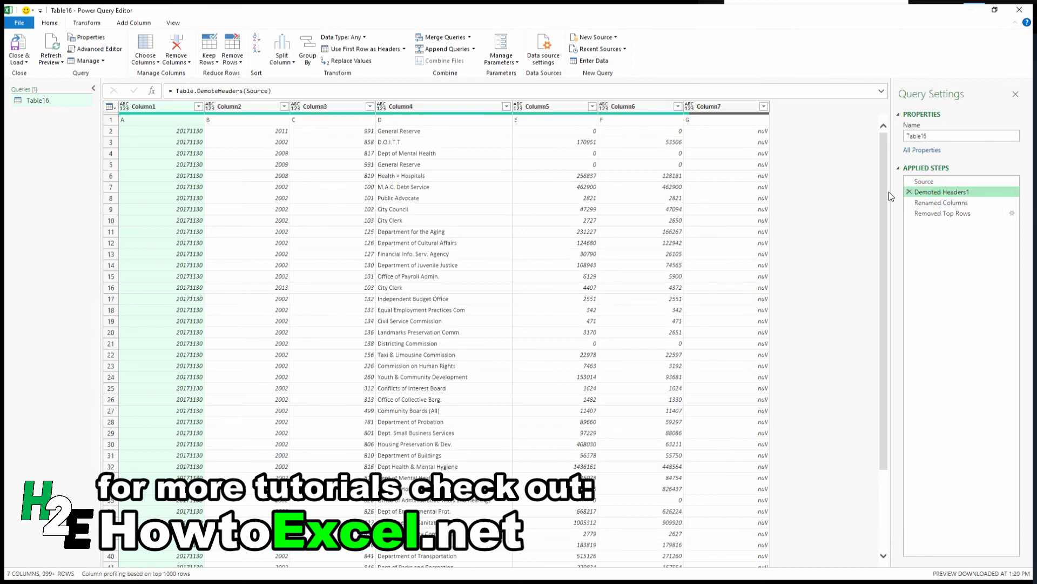
click(942, 203)
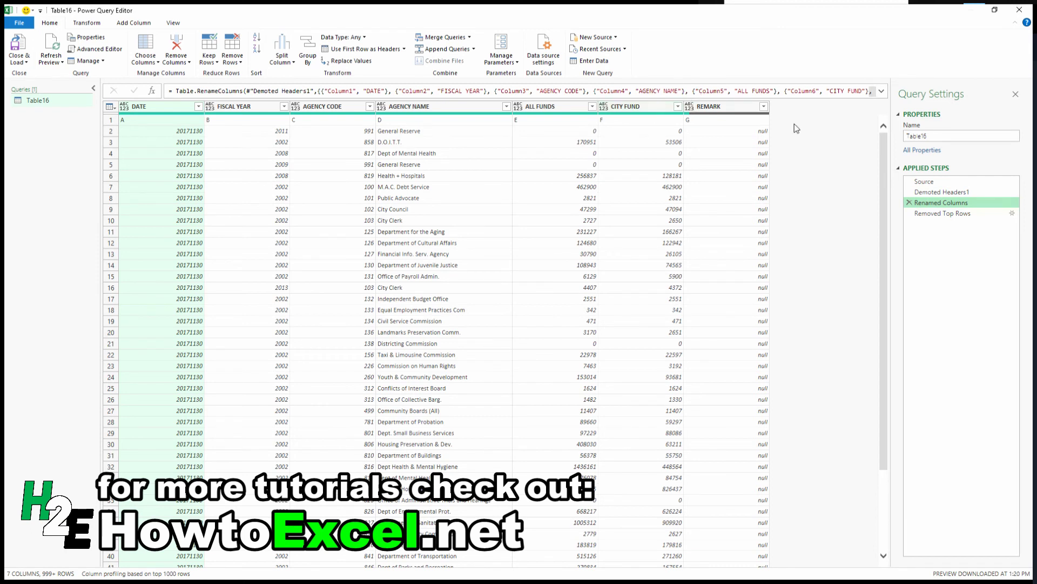
drag(920, 203, 932, 217)
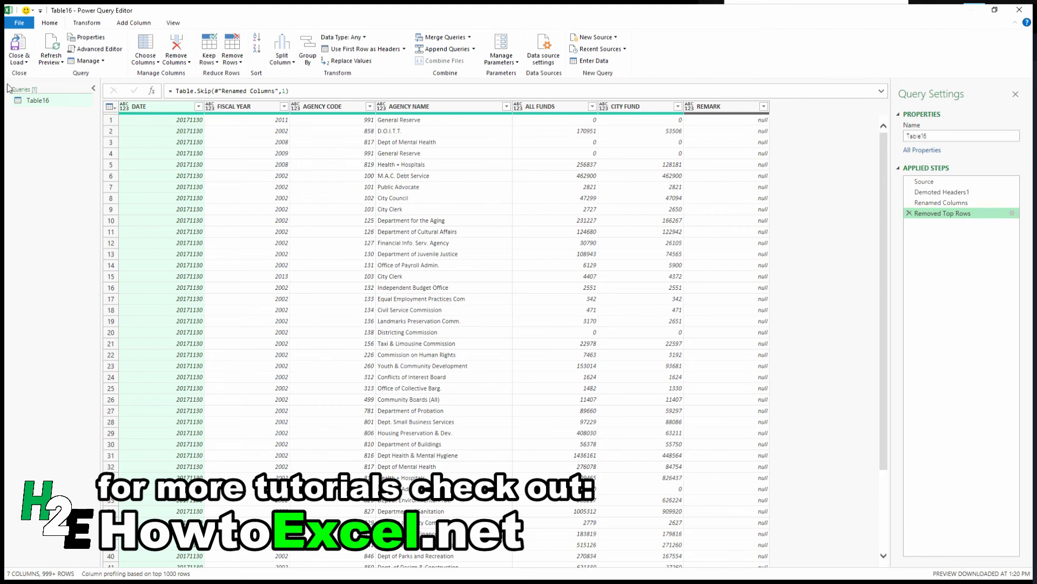
click(19, 51)
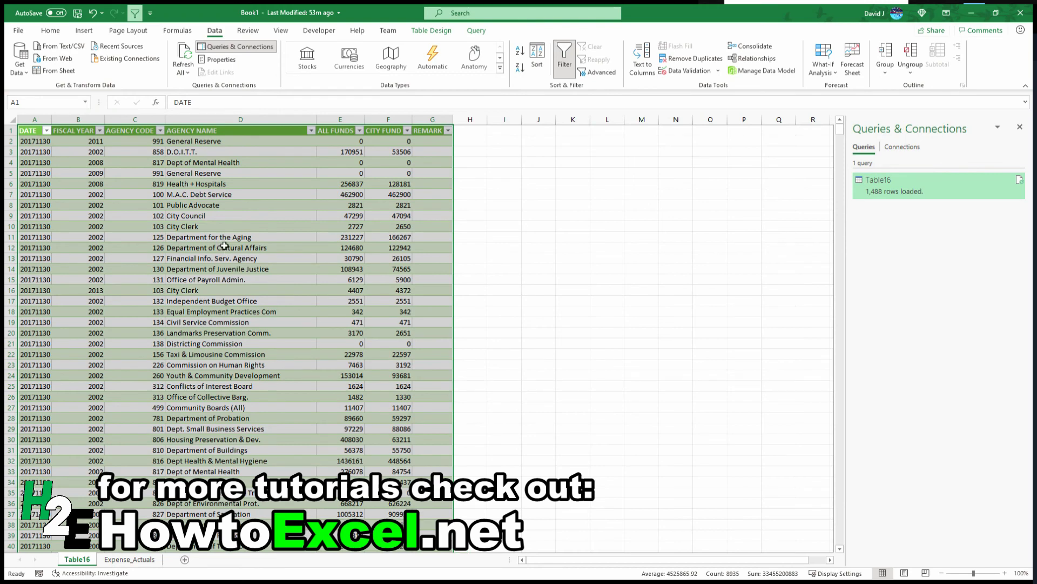
Step: Return to the Expense_Actuals sheet showing the A–G headers
click(104, 567)
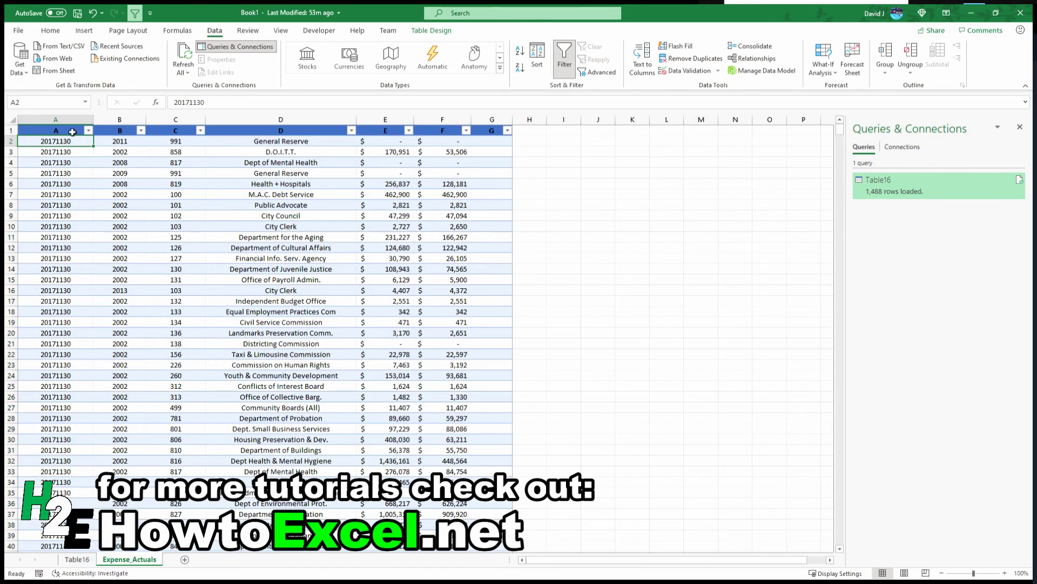